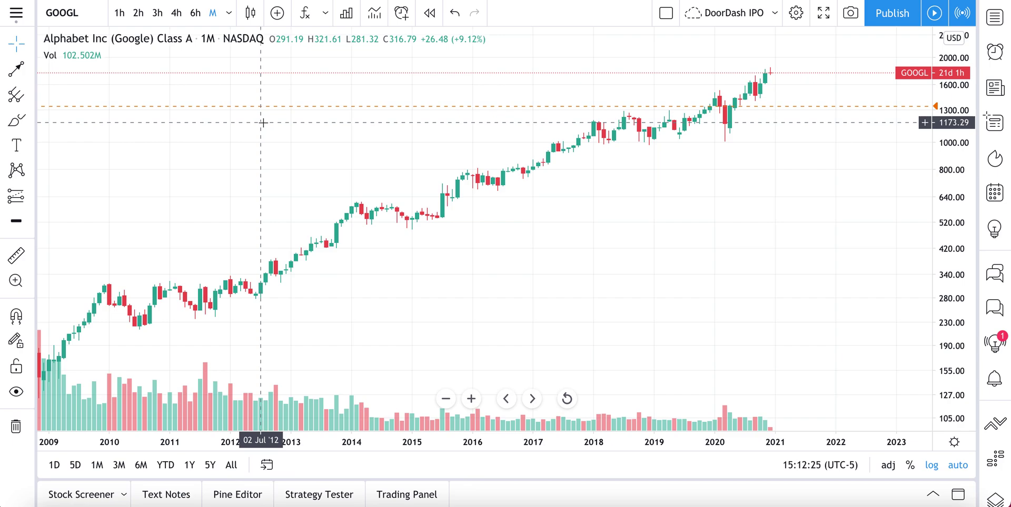
# In Chart settings > Symbol, hide the candle bodies, borders and wicks
pyautogui.rightClick(369, 87)
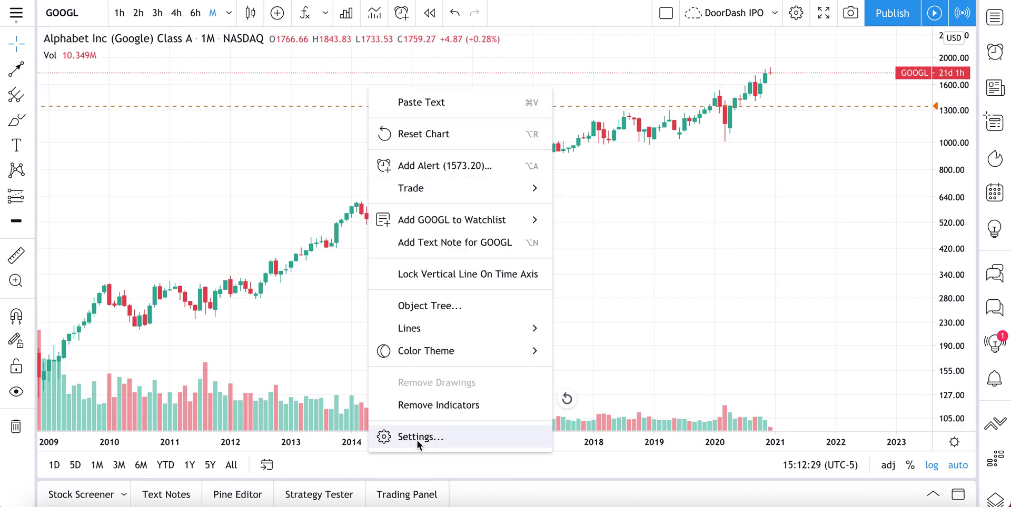
pyautogui.click(431, 438)
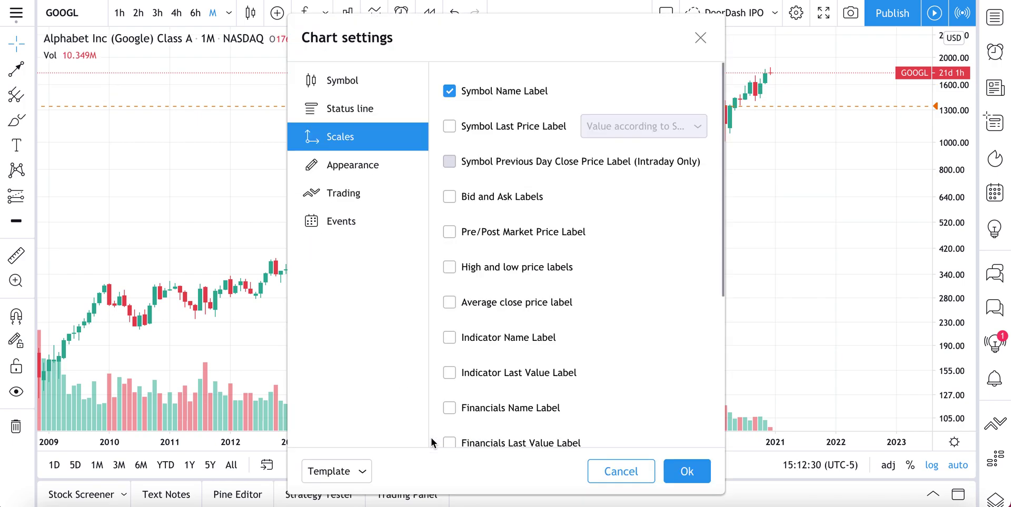
pyautogui.click(370, 87)
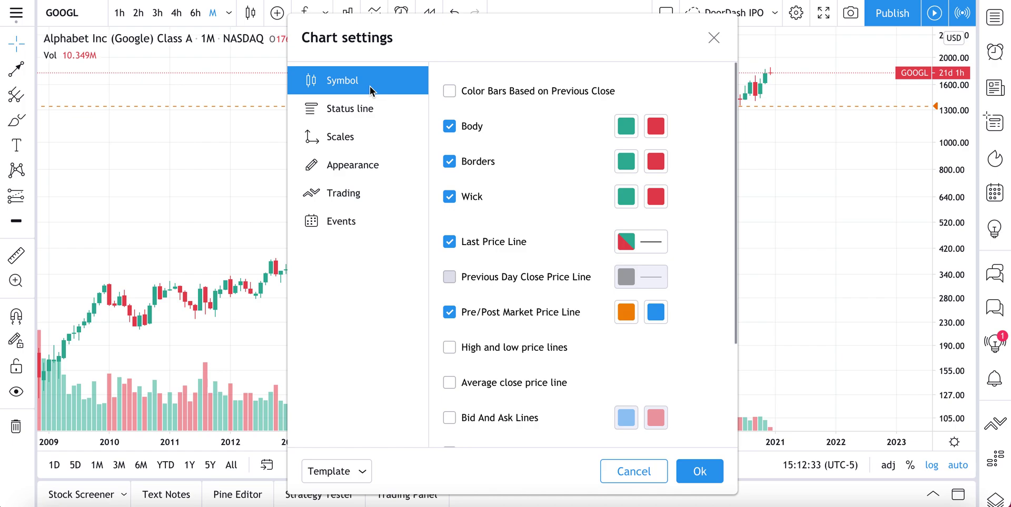
pyautogui.click(451, 132)
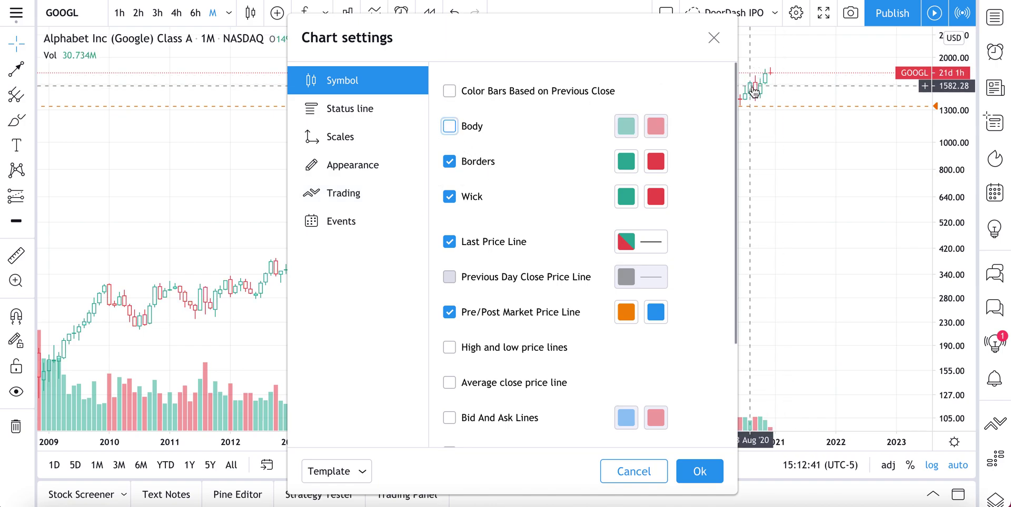
pyautogui.click(453, 164)
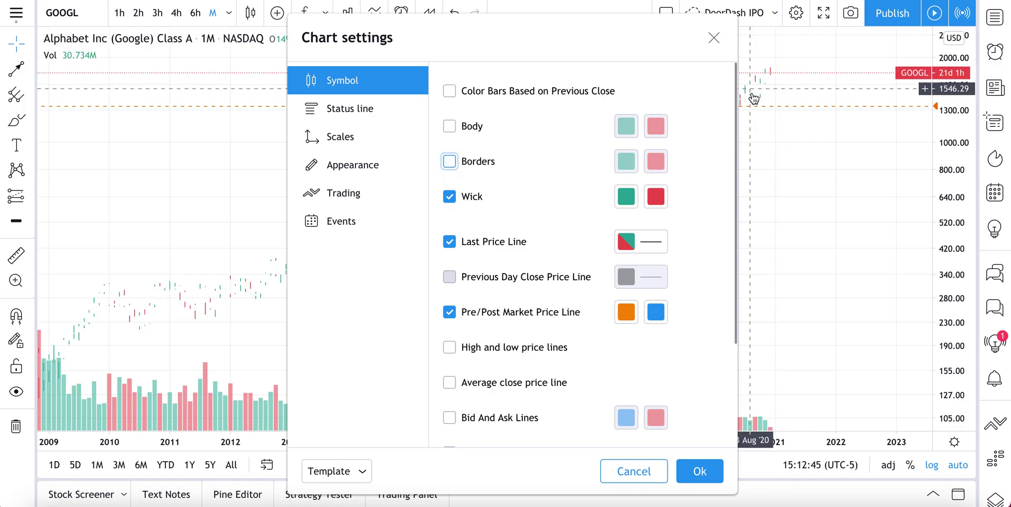
pyautogui.click(451, 200)
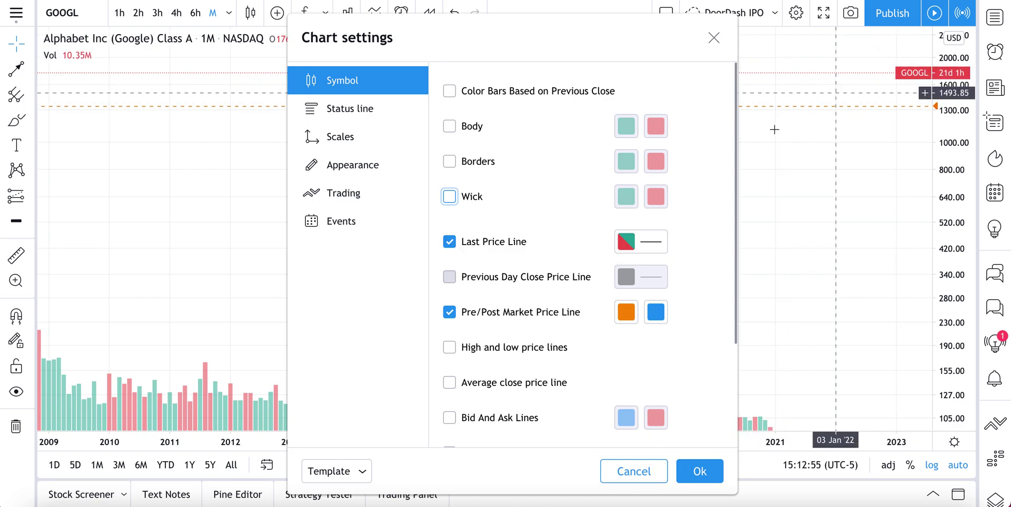
# Turn off the last price line and the pre/post market price line
pyautogui.click(446, 243)
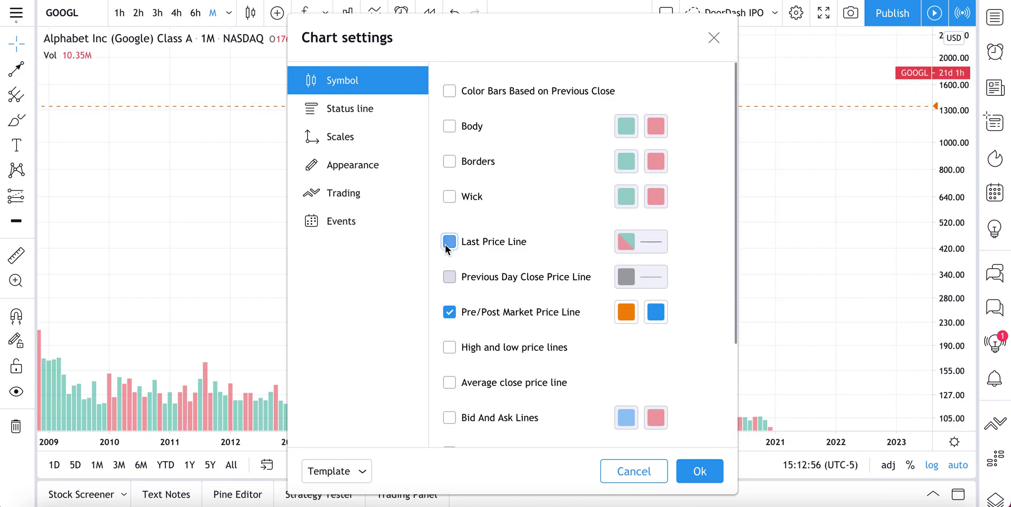
pyautogui.click(450, 314)
pyautogui.scroll(-3, 450, 317)
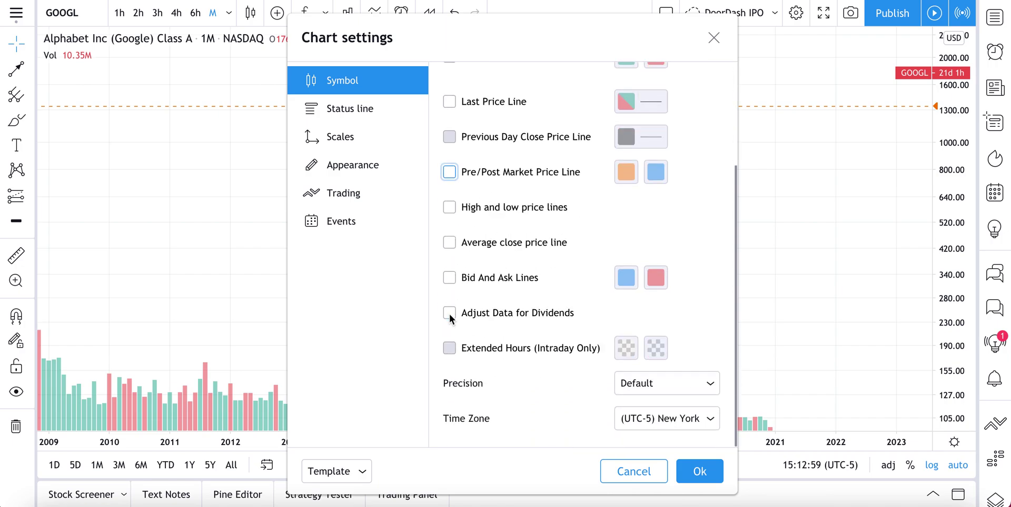
pyautogui.click(365, 100)
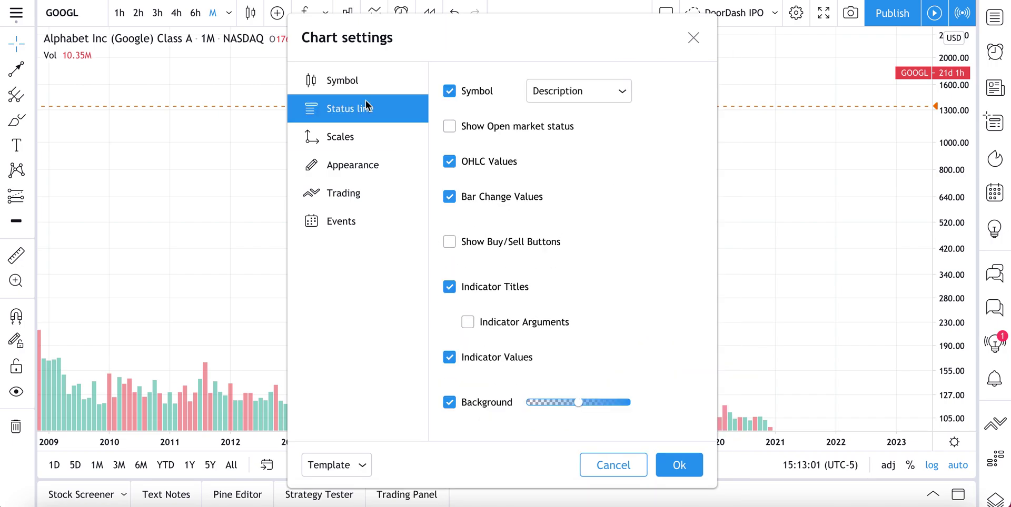
# In Status line, hide the symbol, OHLC, bar change, indicator titles and indicator values
pyautogui.click(450, 91)
pyautogui.click(449, 164)
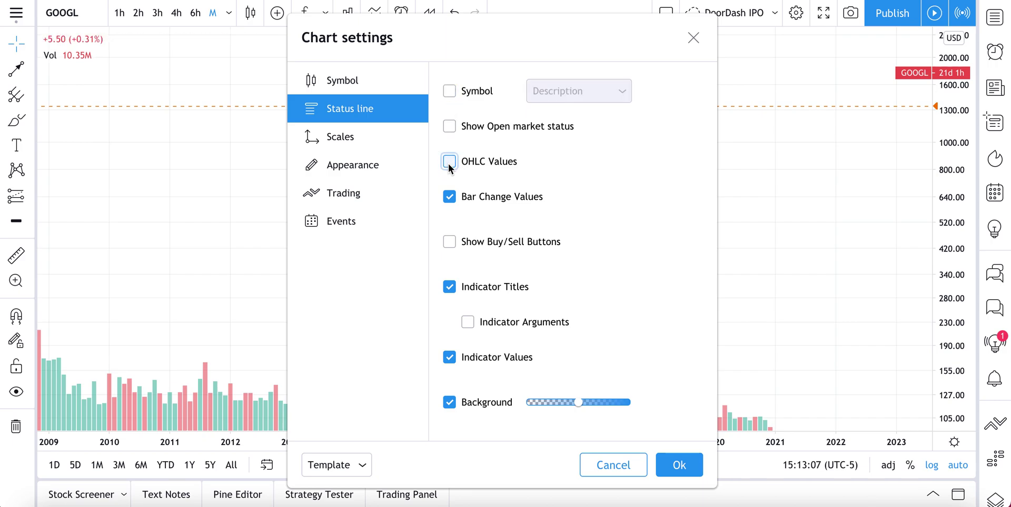
pyautogui.click(450, 197)
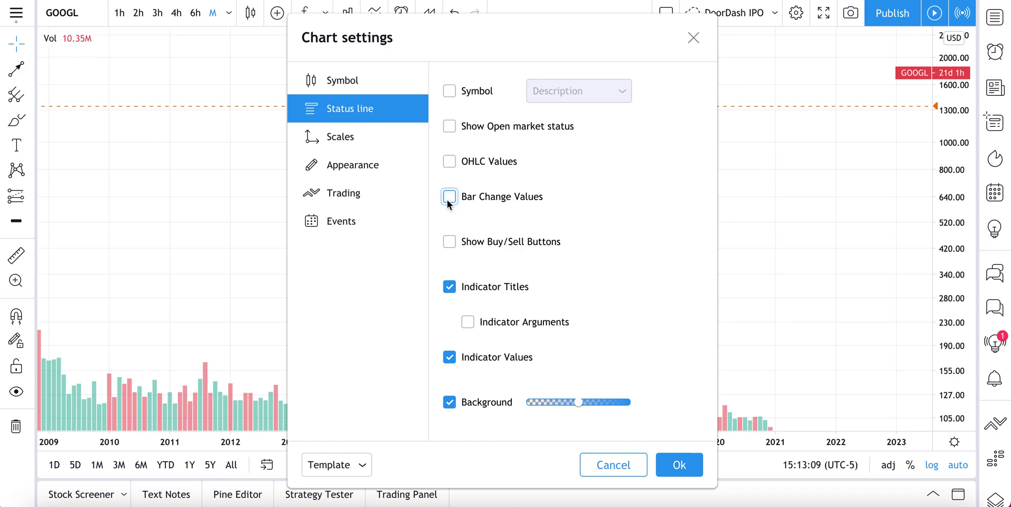
pyautogui.click(447, 288)
pyautogui.click(450, 358)
pyautogui.click(449, 403)
pyautogui.click(451, 402)
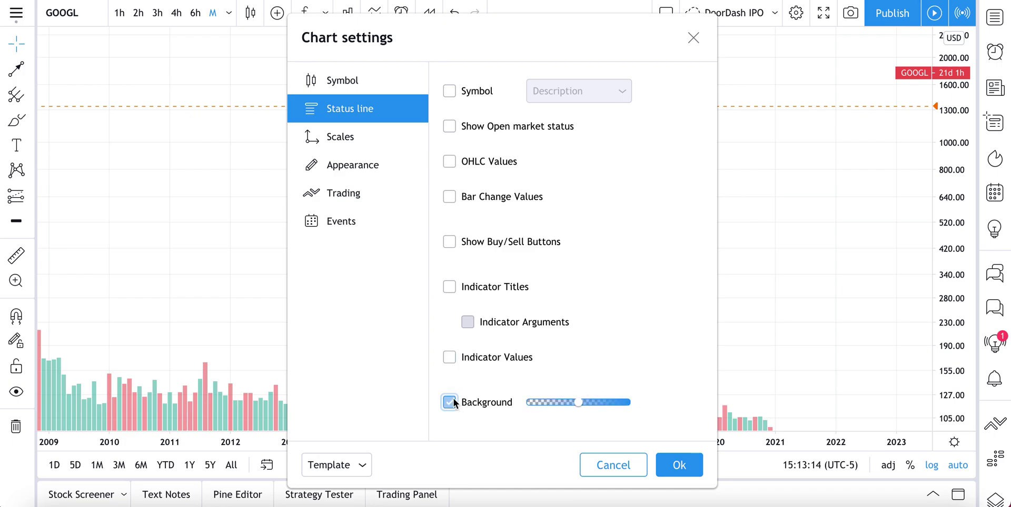
# Remove the GOOGL symbol label and bar-close countdown from the price scale, then apply
pyautogui.click(344, 138)
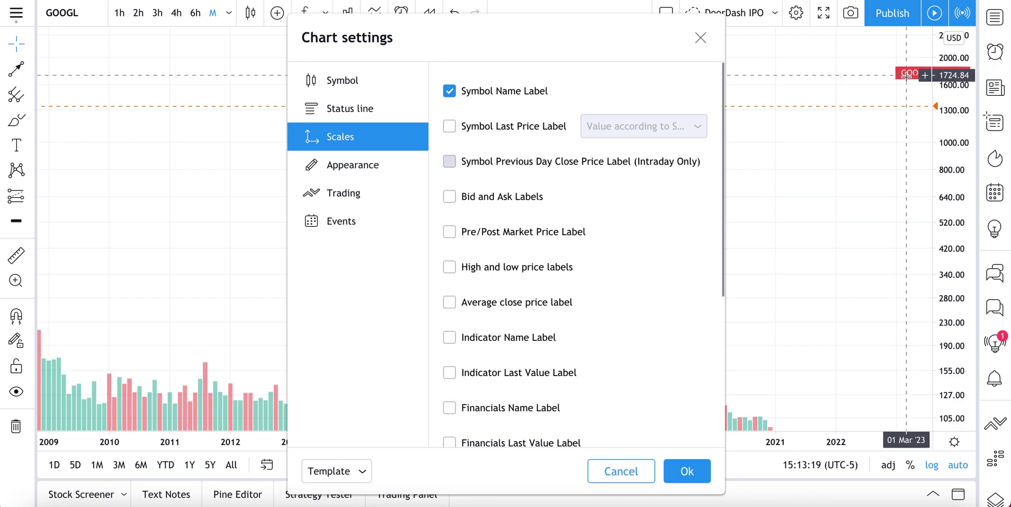
pyautogui.click(448, 92)
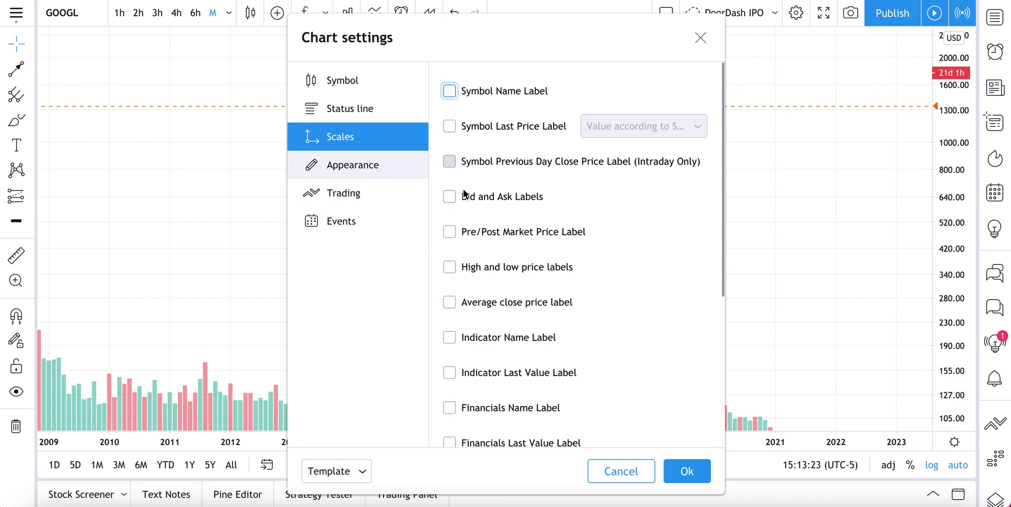
pyautogui.scroll(-5, 527, 328)
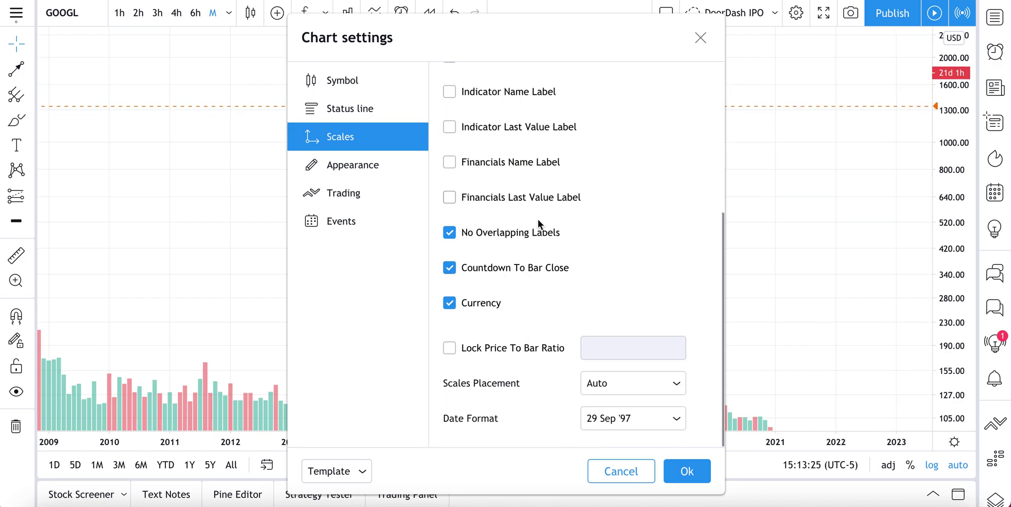
pyautogui.click(448, 271)
pyautogui.click(701, 470)
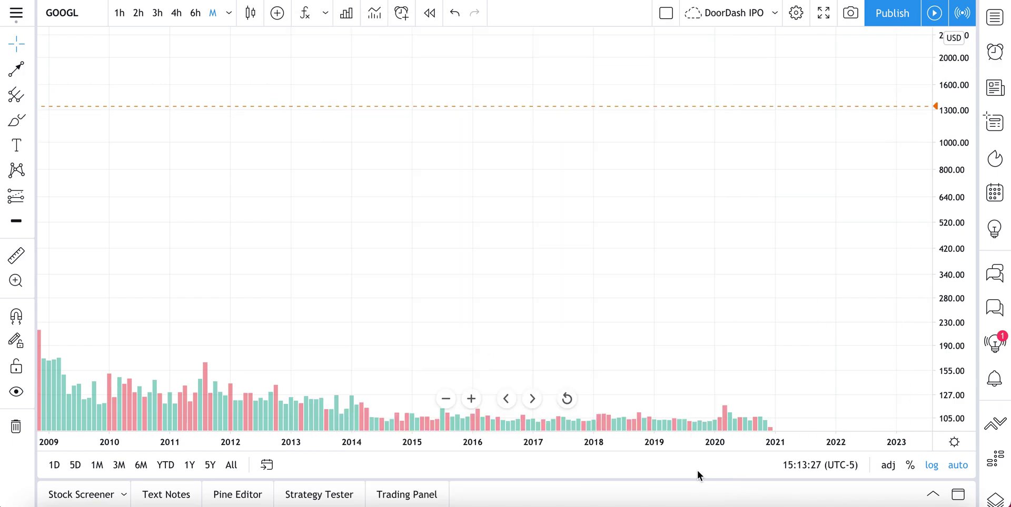
# Remove the GOOGL price alert and confirm the deletion
pyautogui.rightClick(501, 108)
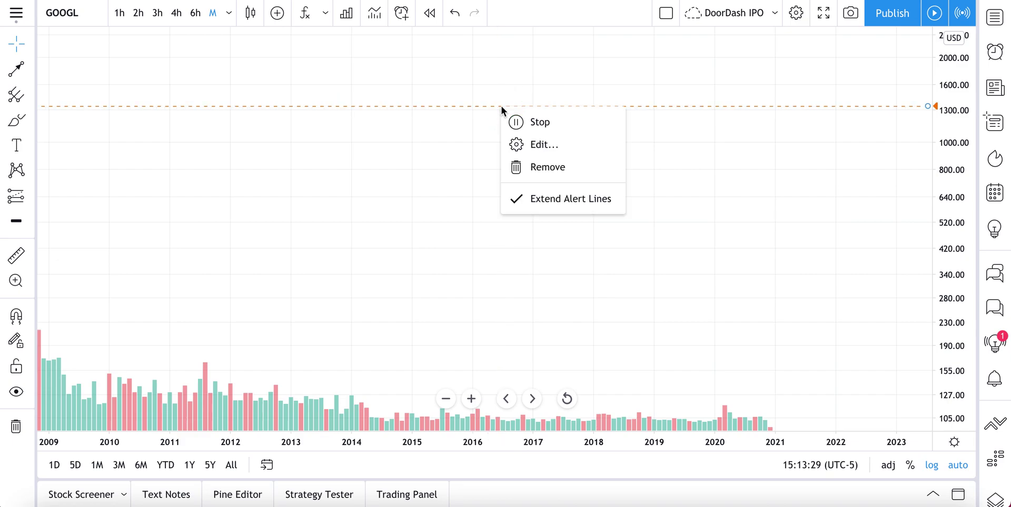
pyautogui.click(533, 166)
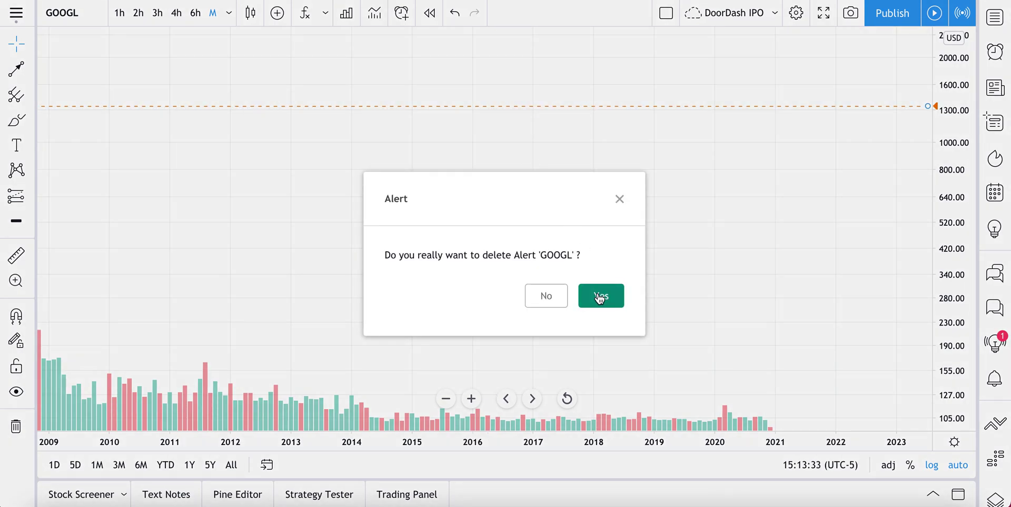
pyautogui.click(610, 301)
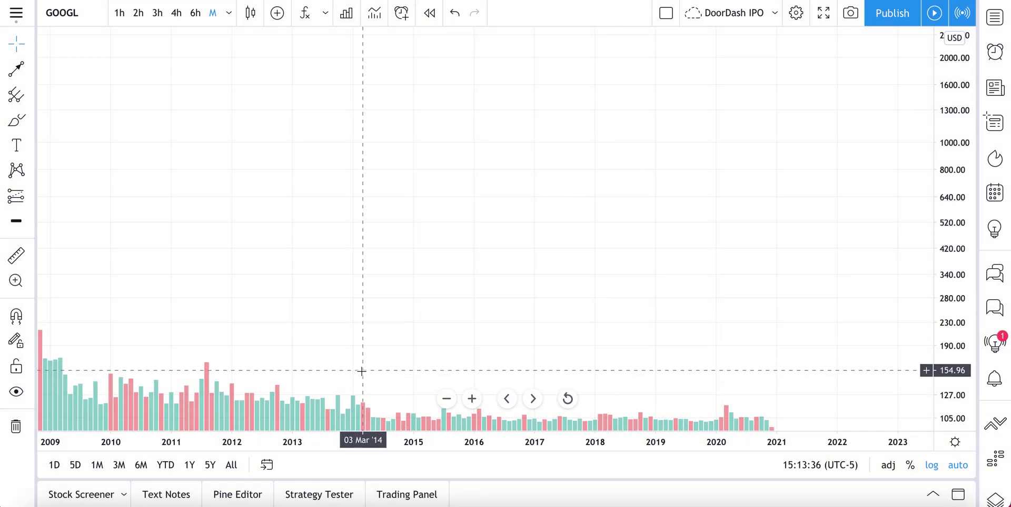
# Hide the volume bars from the chart
pyautogui.click(310, 406)
pyautogui.rightClick(313, 407)
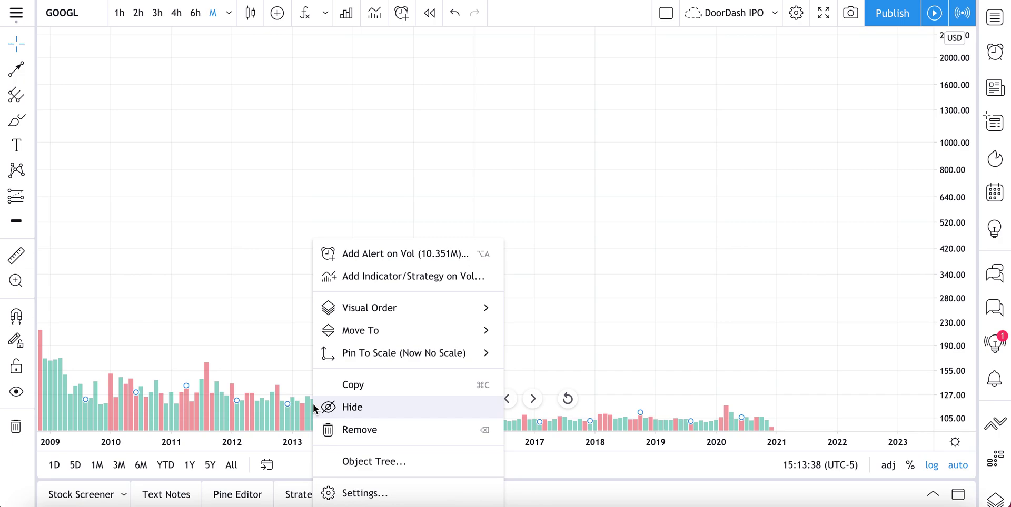
pyautogui.click(345, 409)
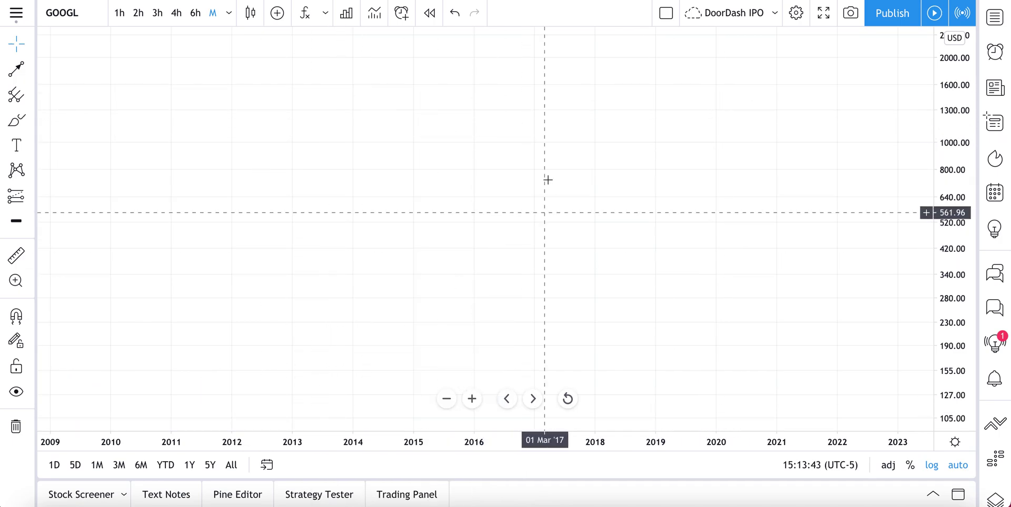
# In Chart settings > Appearance, set vertical and horizontal grid line opacity to 0% and apply
pyautogui.rightClick(453, 88)
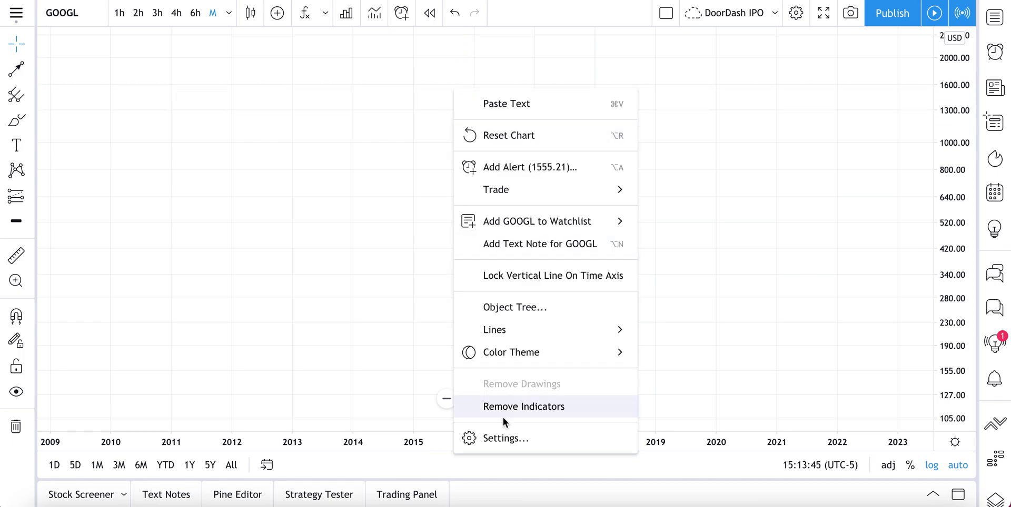
pyautogui.click(503, 436)
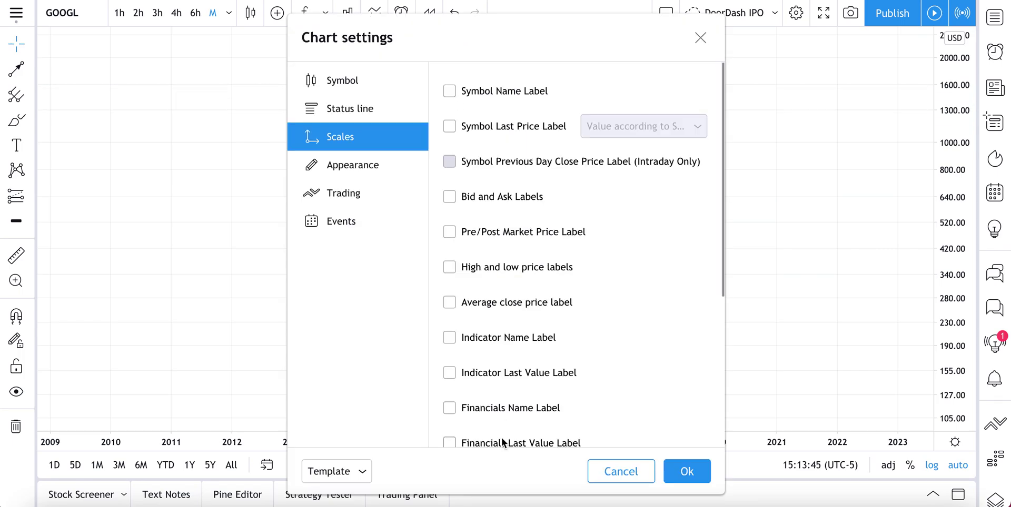
pyautogui.click(357, 165)
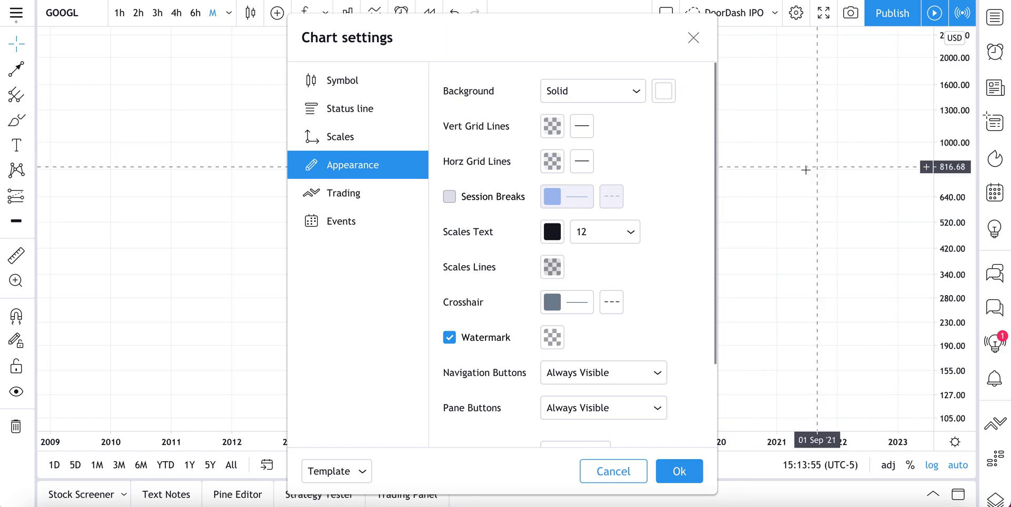
pyautogui.click(552, 126)
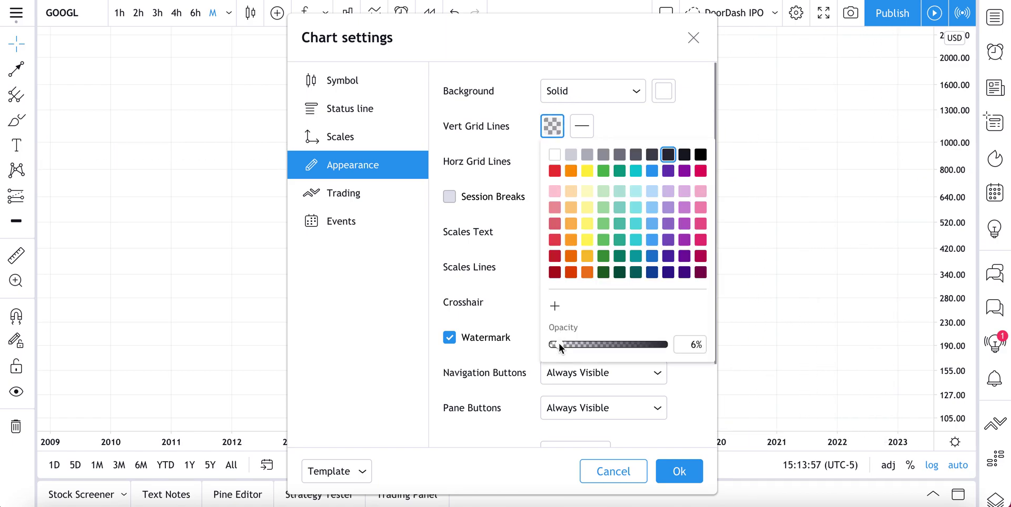
pyautogui.click(524, 164)
pyautogui.click(545, 160)
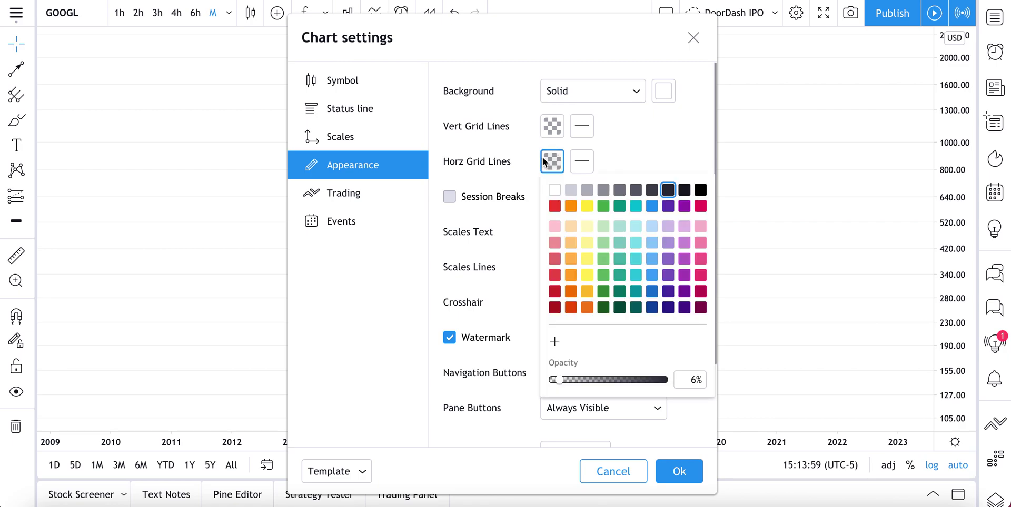
pyautogui.moveTo(559, 380); pyautogui.dragTo(532, 384)
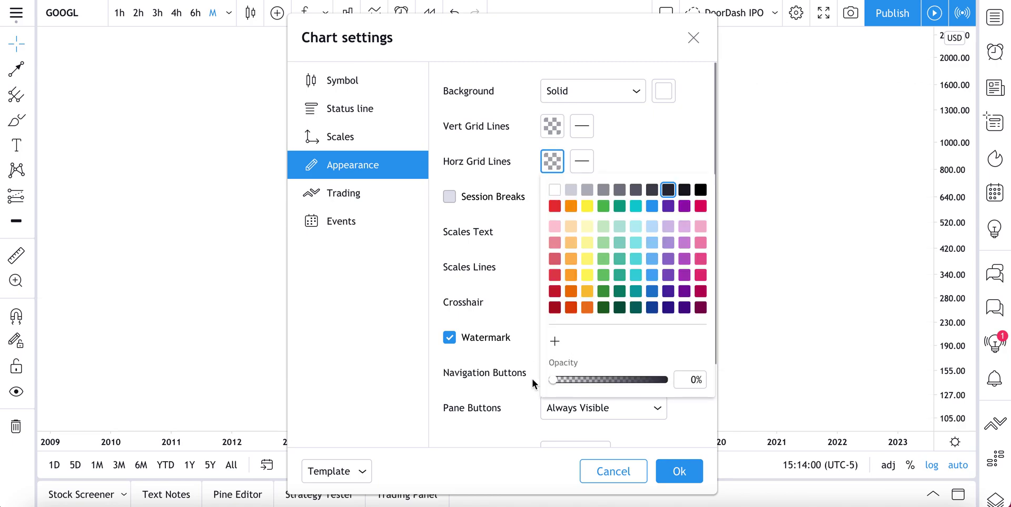
pyautogui.click(692, 477)
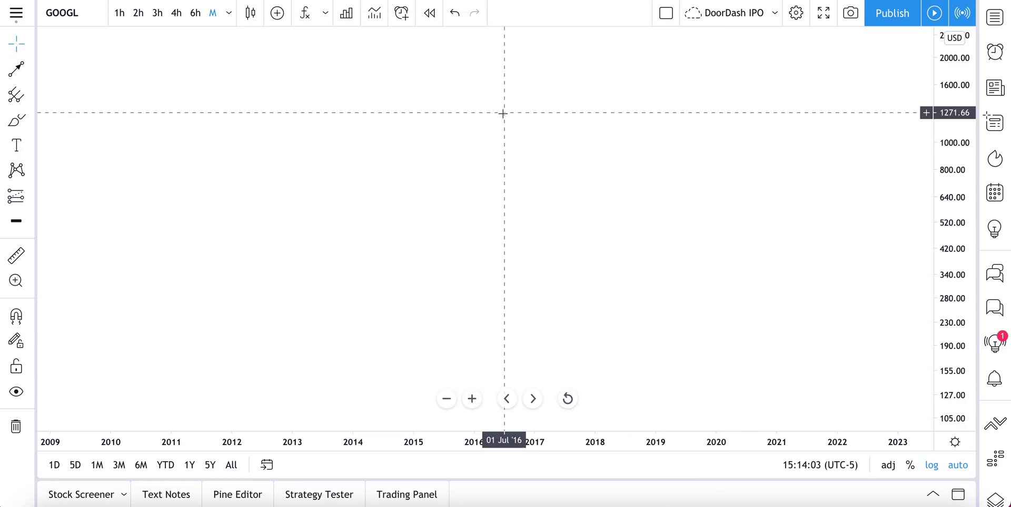
pyautogui.click(14, 123)
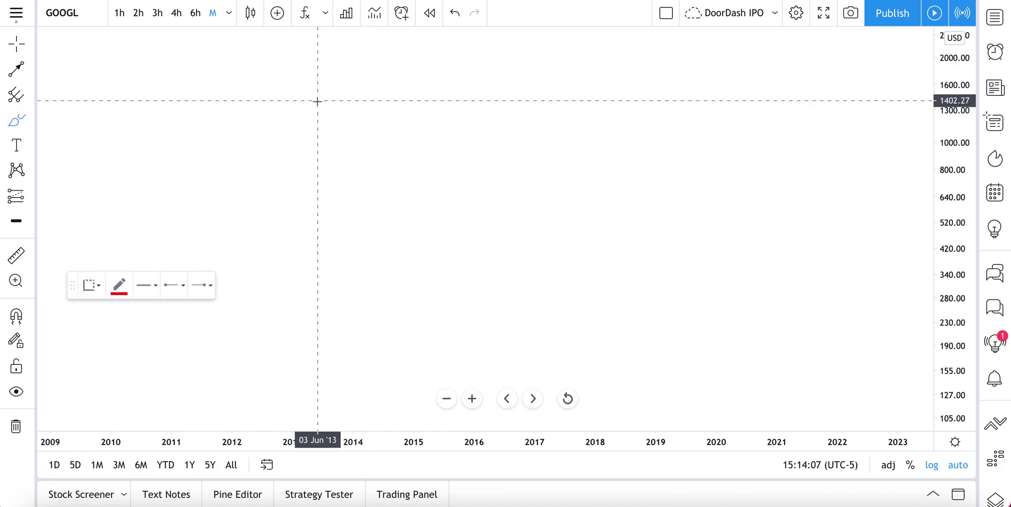
pyautogui.click(398, 110)
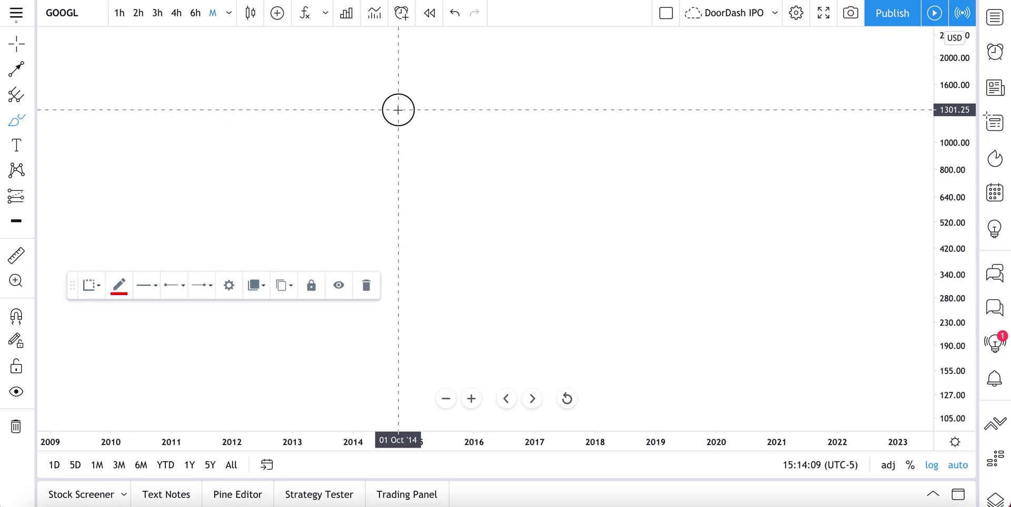
pyautogui.moveTo(398, 109)
pyautogui.mouseDown()
pyautogui.moveTo(382, 117)
pyautogui.moveTo(425, 117)
pyautogui.moveTo(413, 115)
pyautogui.mouseUp()
pyautogui.moveTo(365, 137)
pyautogui.mouseDown()
pyautogui.moveTo(449, 147)
pyautogui.moveTo(453, 117)
pyautogui.mouseUp()
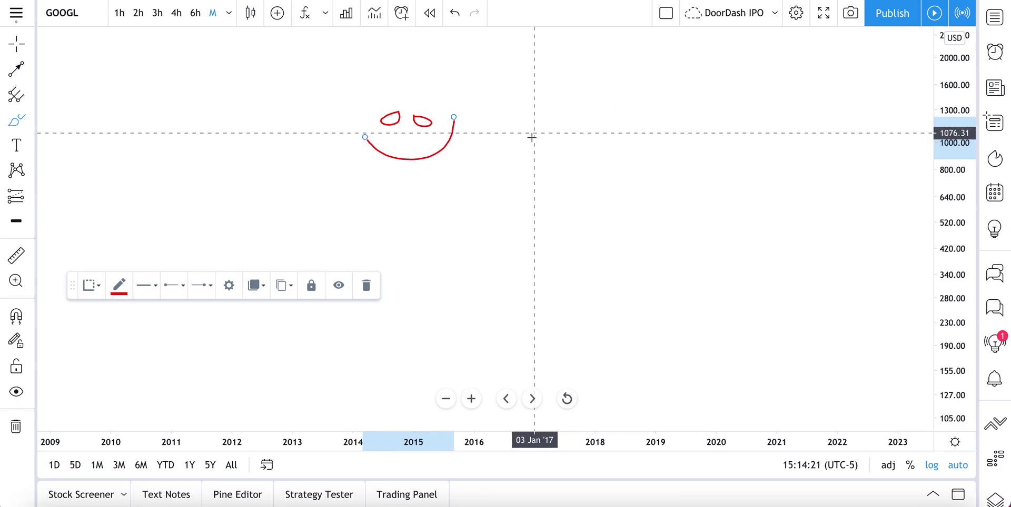
pyautogui.moveTo(511, 172)
pyautogui.mouseDown()
pyautogui.moveTo(558, 99)
pyautogui.moveTo(582, 207)
pyautogui.moveTo(675, 184)
pyautogui.mouseUp()
pyautogui.moveTo(651, 138)
pyautogui.mouseDown()
pyautogui.moveTo(722, 137)
pyautogui.moveTo(817, 231)
pyautogui.moveTo(837, 216)
pyautogui.mouseUp()
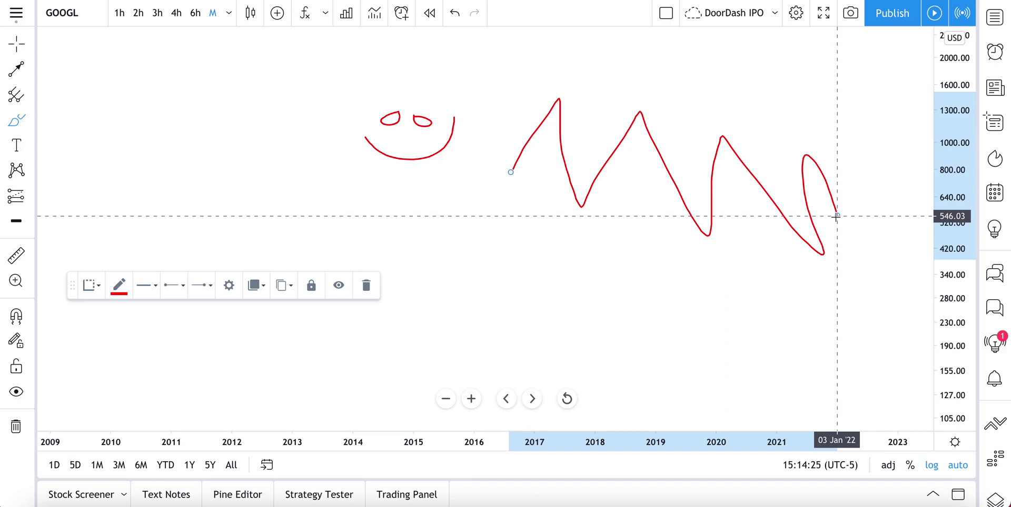
pyautogui.hotkey('ctrl', 'z')
pyautogui.hotkey('ctrl', 'z')
pyautogui.hotkey('ctrl', 'z')
pyautogui.hotkey('ctrl', 'z')
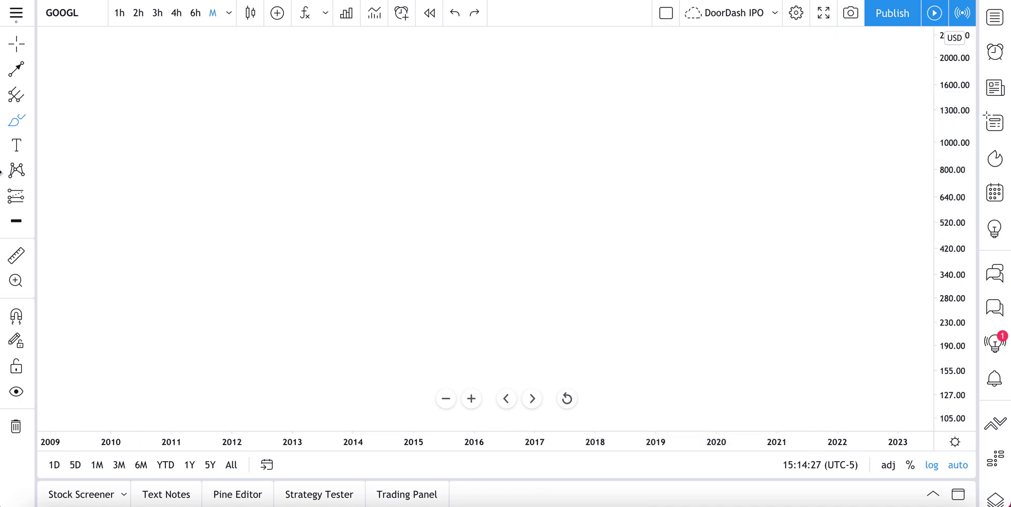
pyautogui.click(30, 120)
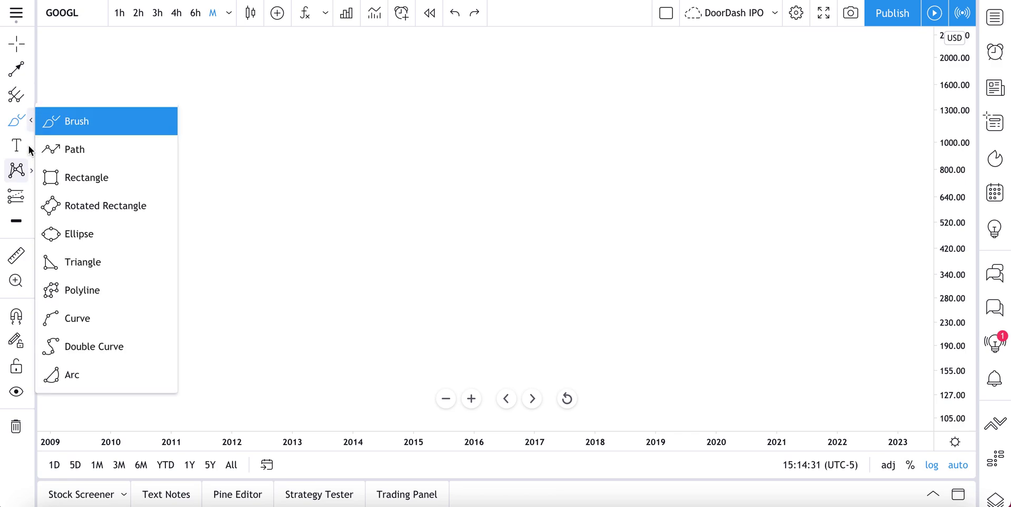
# Draw a rectangle near the top centre of the chart
pyautogui.click(30, 69)
pyautogui.click(31, 94)
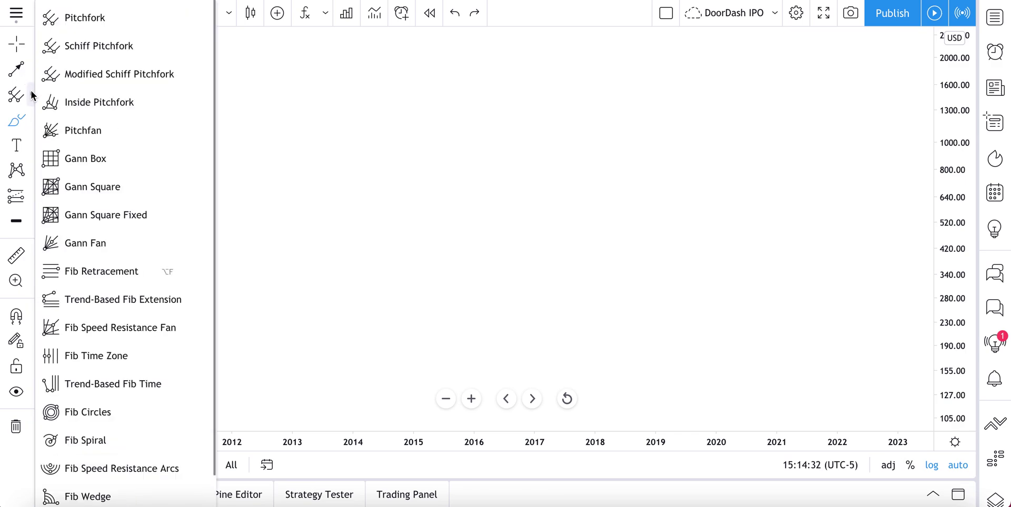
pyautogui.click(30, 120)
pyautogui.click(65, 172)
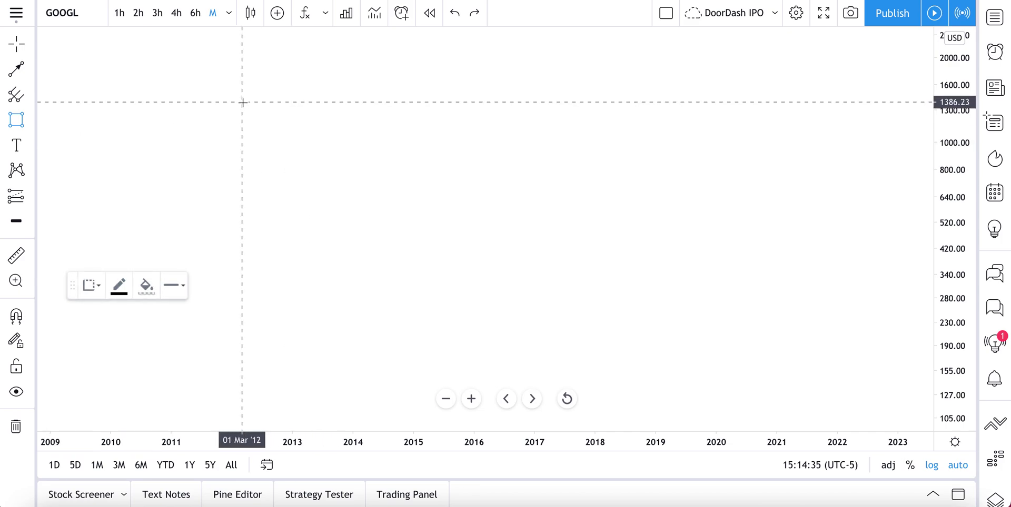
pyautogui.click(377, 63)
pyautogui.click(640, 154)
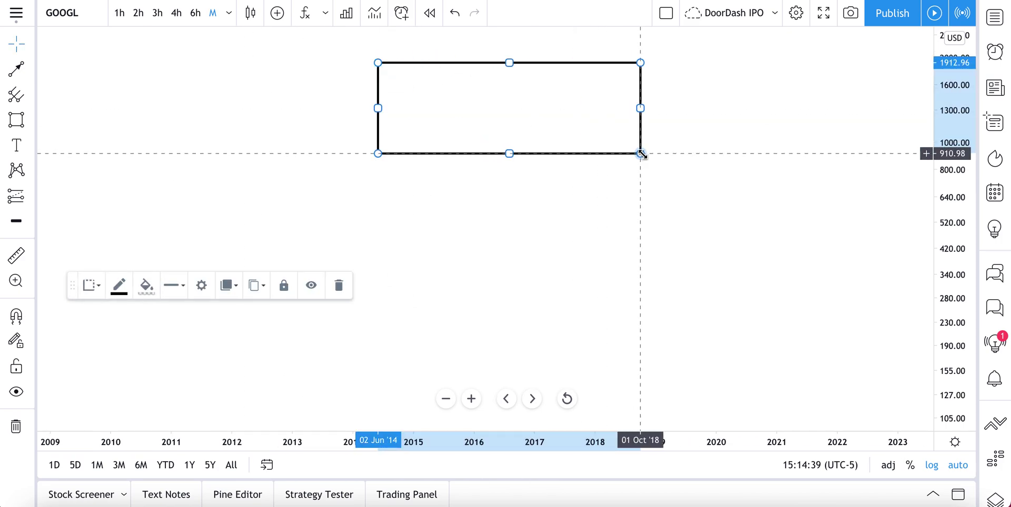
# Add the text label 'Buy the dip?' inside the rectangle
pyautogui.click(16, 145)
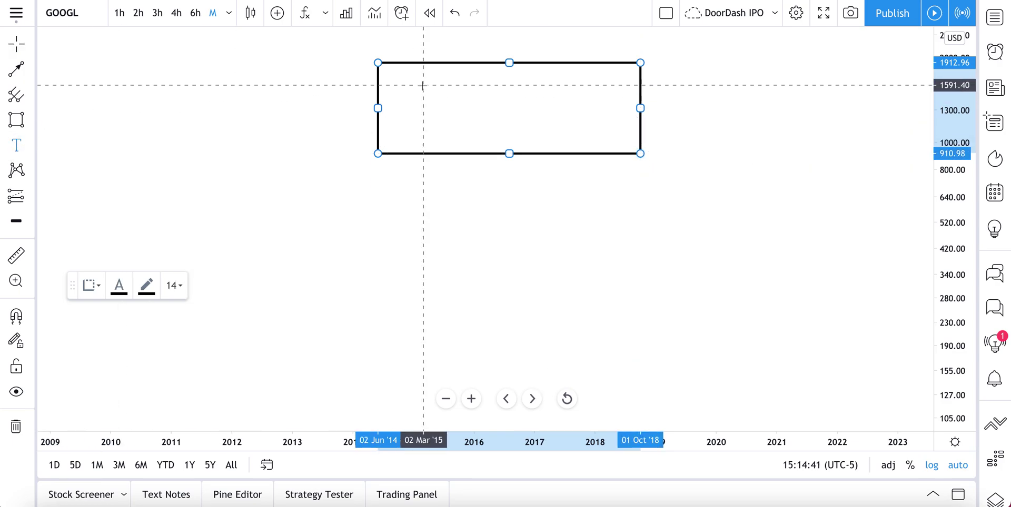
pyautogui.click(482, 106)
pyautogui.write('B')
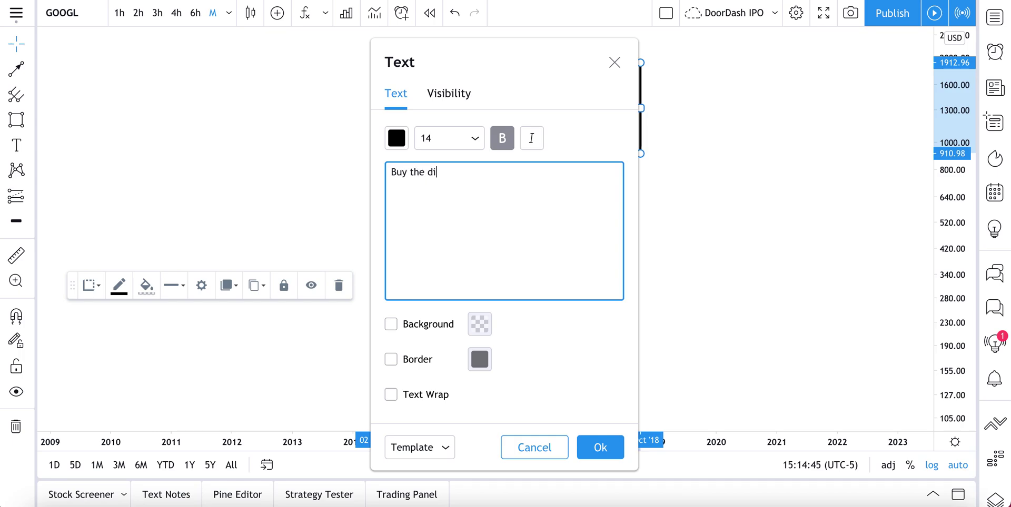
pyautogui.click(600, 448)
pyautogui.click(511, 109)
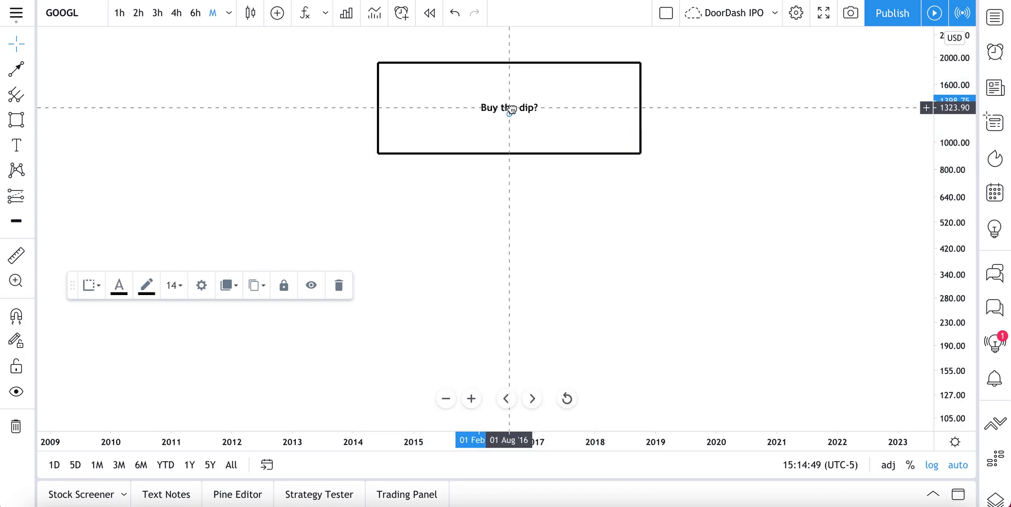
pyautogui.click(507, 221)
# Draw a short trend-line arrow down from the box's bottom edge
pyautogui.click(18, 72)
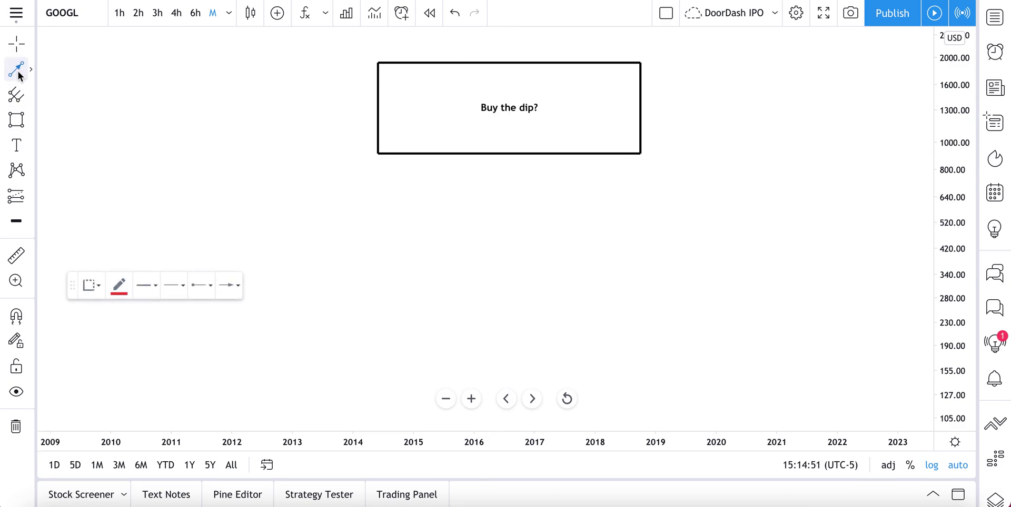
pyautogui.click(509, 156)
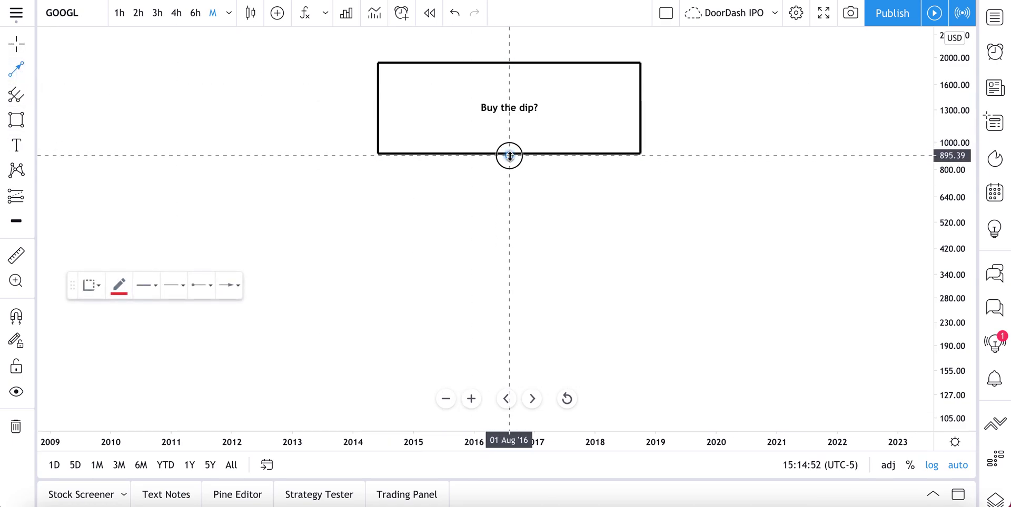
pyautogui.click(509, 191)
# Add the label 'Did the ticker drop 10% or more?' beneath the arrow
pyautogui.click(16, 143)
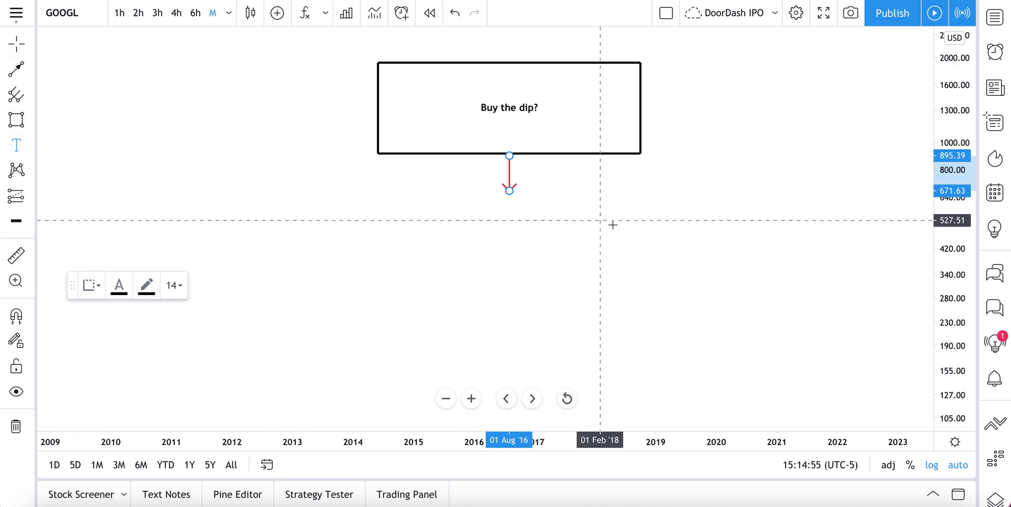
pyautogui.click(503, 205)
pyautogui.write('Did the ticker drop 10% or more?')
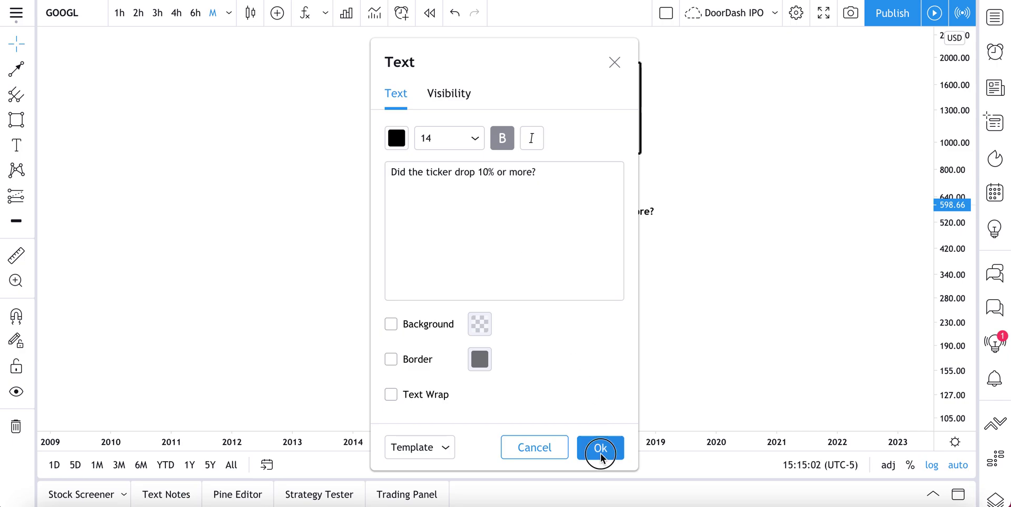
pyautogui.click(600, 447)
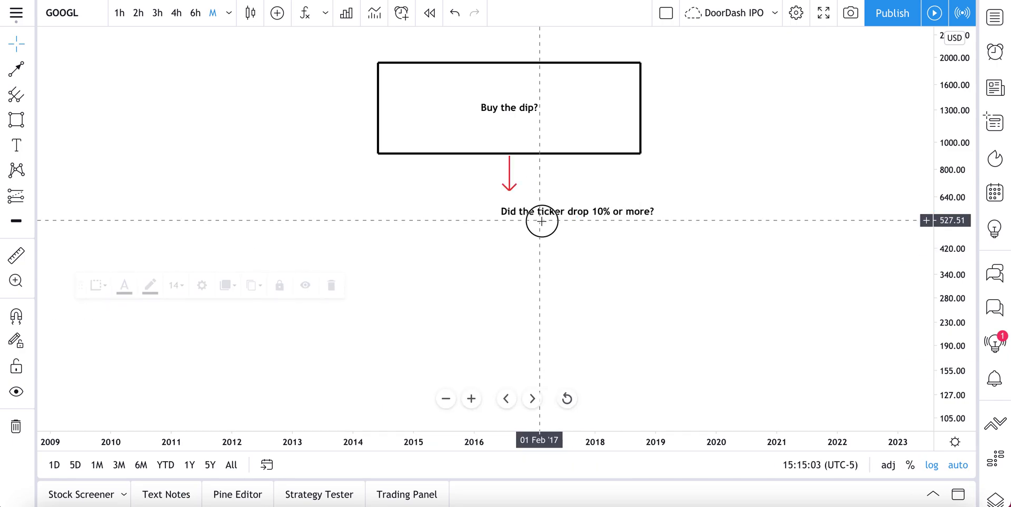
pyautogui.moveTo(545, 215); pyautogui.dragTo(500, 206)
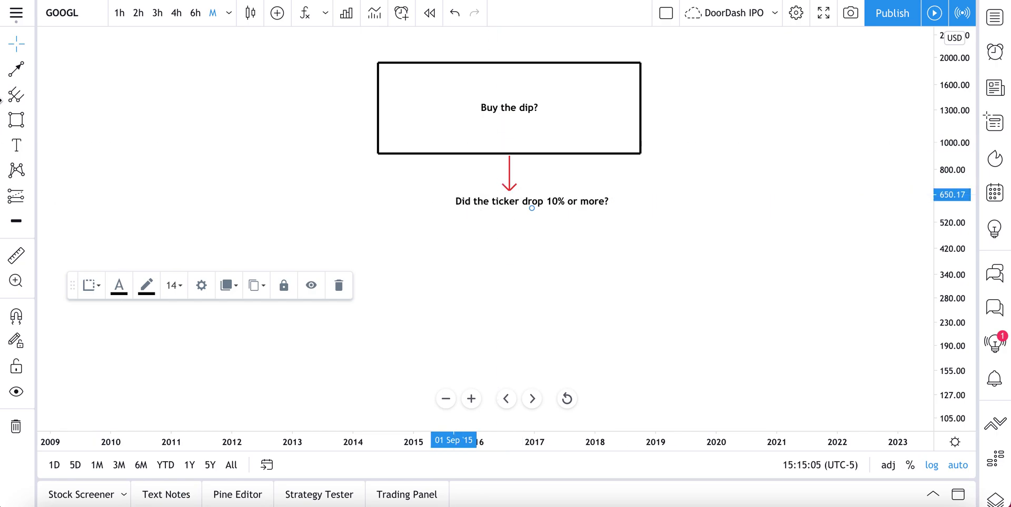
# Draw two branch arrows from below the question, one down-left and one down-right
pyautogui.click(16, 67)
pyautogui.click(504, 215)
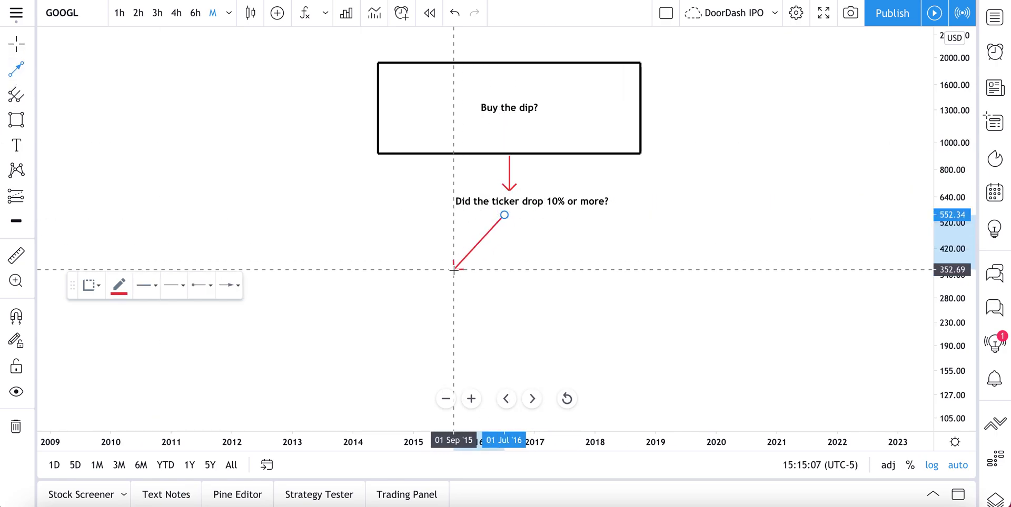
pyautogui.click(474, 246)
pyautogui.click(16, 68)
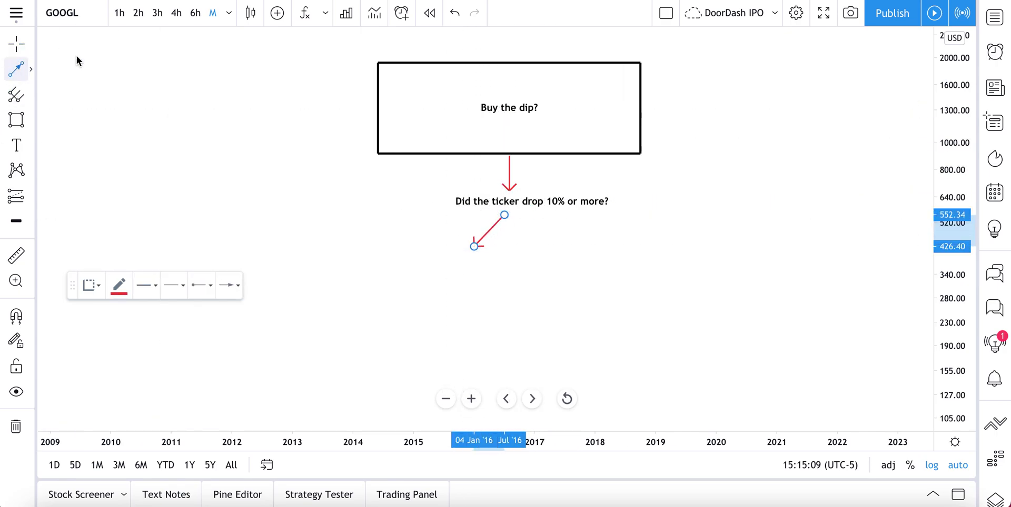
pyautogui.click(509, 216)
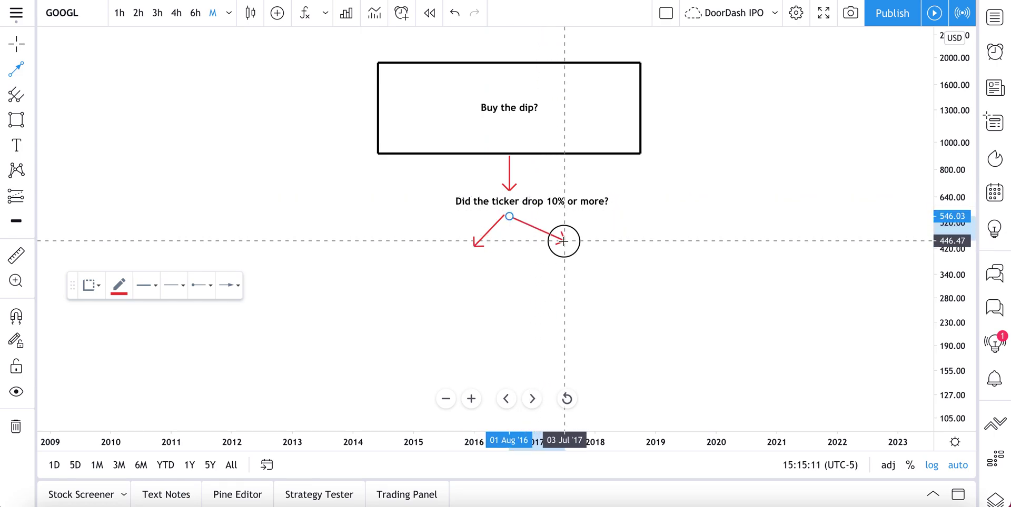
pyautogui.click(564, 241)
# Label the left arrow 'Yes' and the right arrow 'No'
pyautogui.click(17, 145)
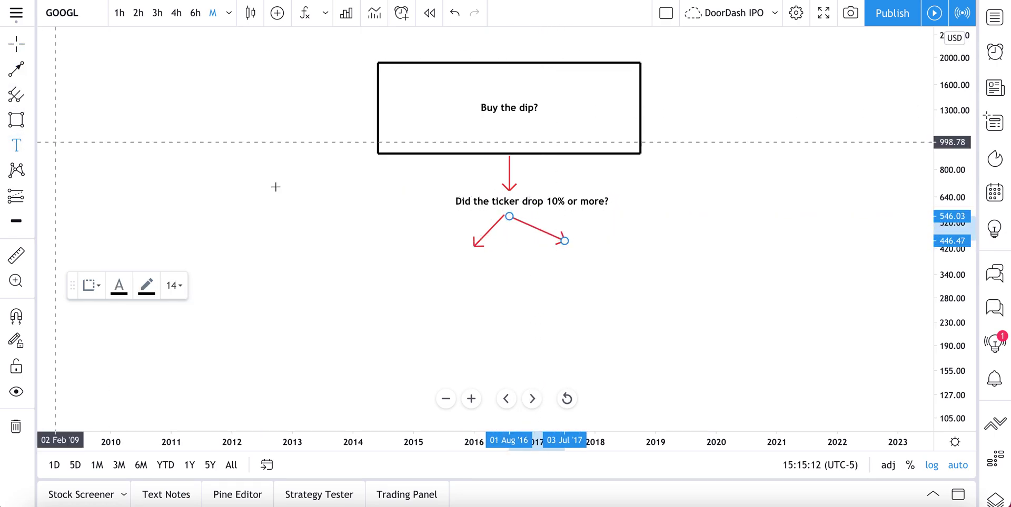
pyautogui.click(452, 257)
pyautogui.write('Yes')
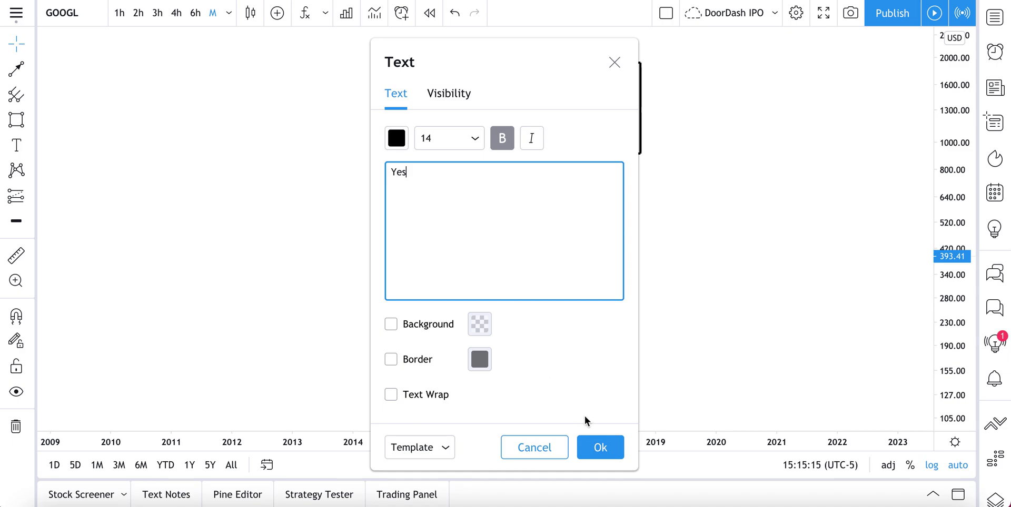
pyautogui.click(599, 447)
pyautogui.moveTo(463, 263); pyautogui.dragTo(476, 226)
pyautogui.click(16, 146)
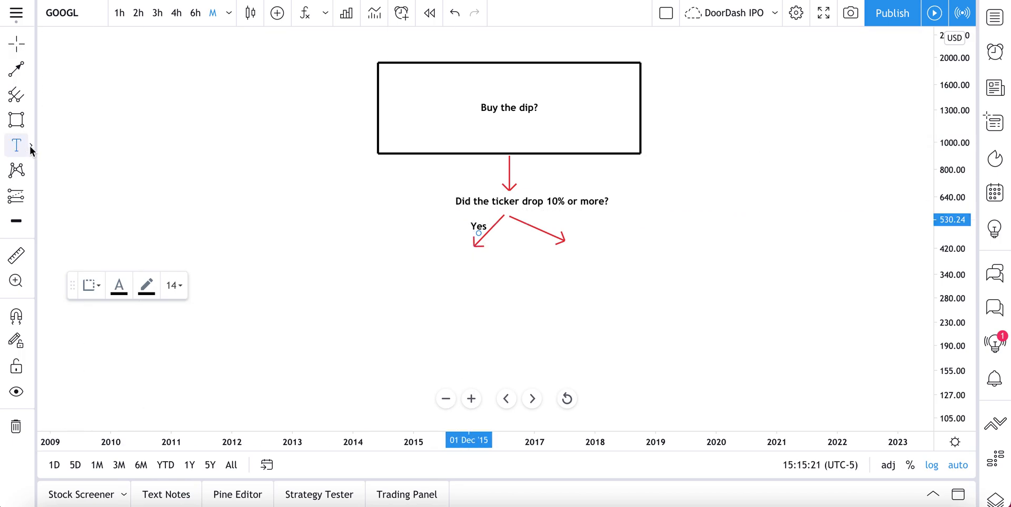
pyautogui.click(557, 223)
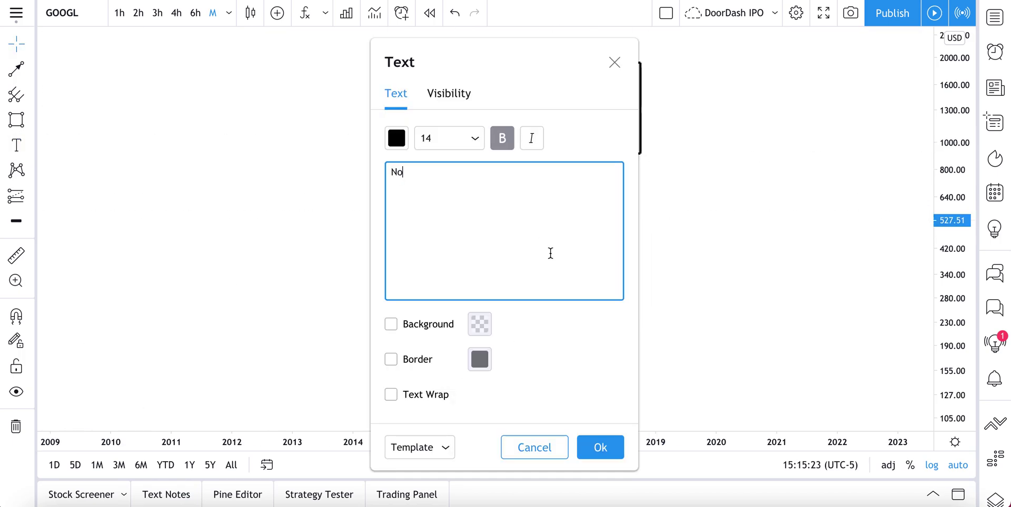
pyautogui.click(600, 447)
pyautogui.moveTo(546, 221); pyautogui.dragTo(547, 223)
# Add the outcome 'Don't buy the dip!' beneath the No arrow tip
pyautogui.click(17, 145)
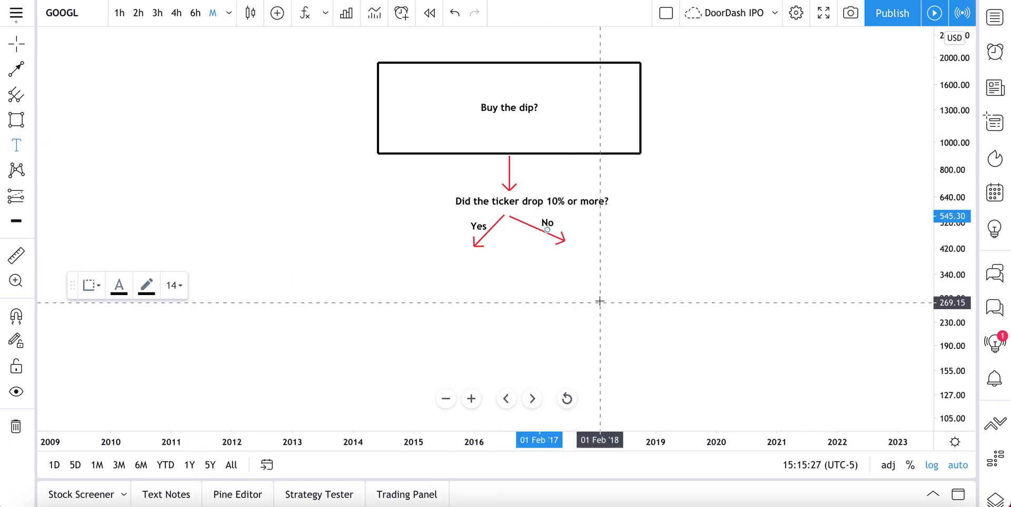
pyautogui.click(581, 250)
pyautogui.write("Don't buy the dip!")
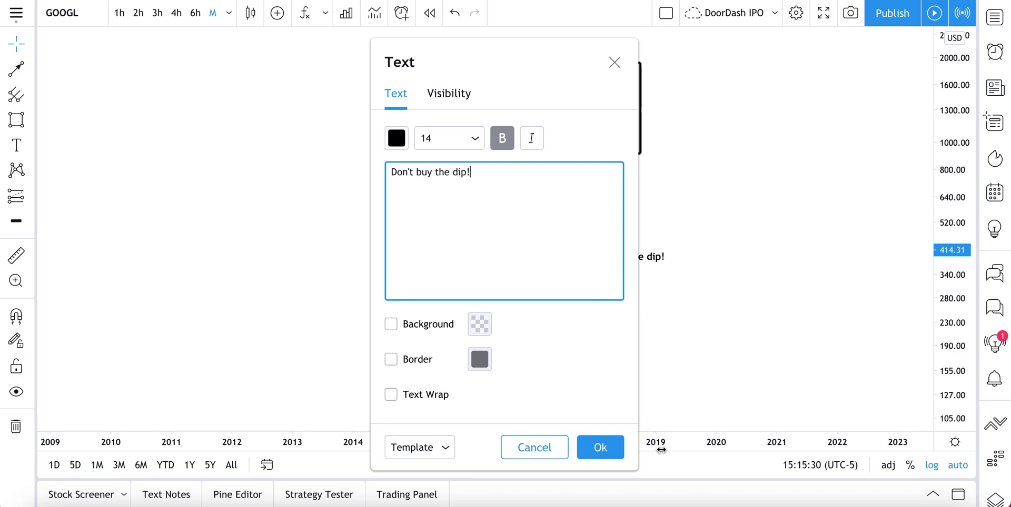
pyautogui.click(600, 447)
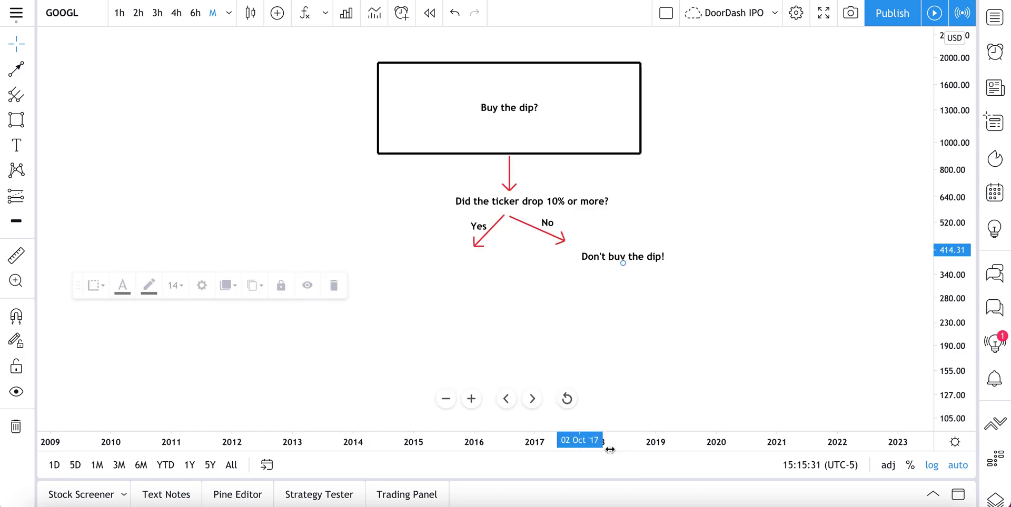
pyautogui.moveTo(605, 261); pyautogui.dragTo(560, 257)
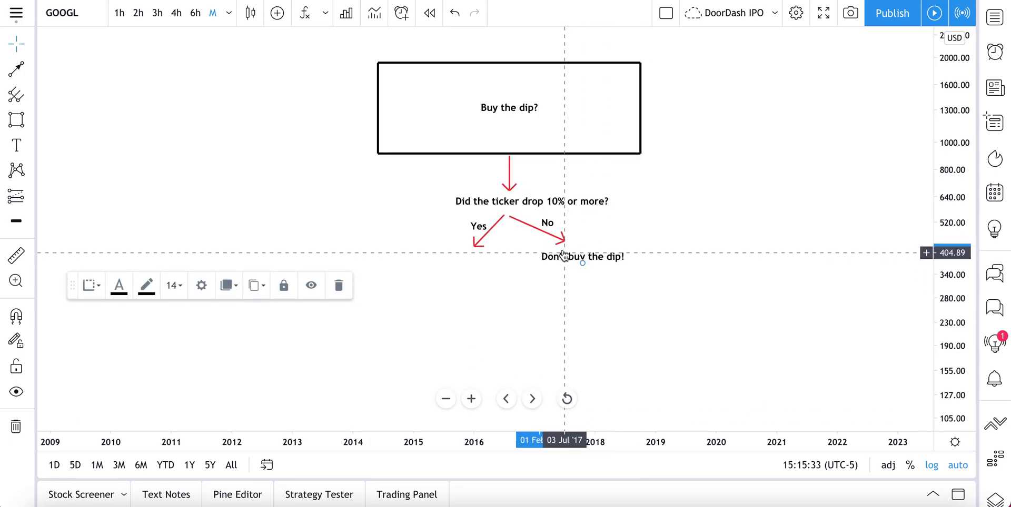
# Lengthen the Yes arrow down-left, shift its label, and adjust the No arrow tip
pyautogui.click(474, 247)
pyautogui.moveTo(474, 247); pyautogui.dragTo(444, 256)
pyautogui.moveTo(474, 226); pyautogui.dragTo(466, 226)
pyautogui.moveTo(564, 241); pyautogui.dragTo(564, 243)
pyautogui.click(500, 277)
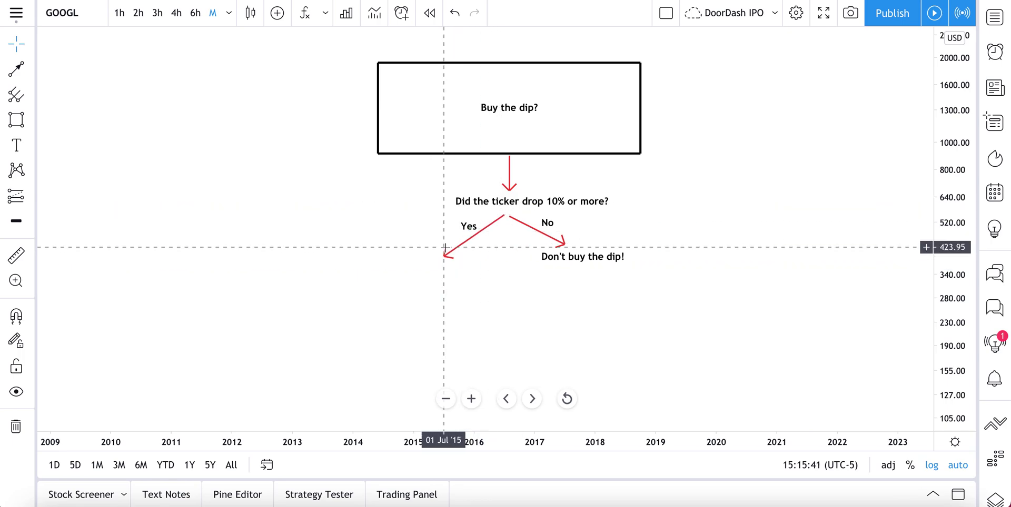
# Place a text-wrapped good-ticker/bullish-fundamentals question under the Yes arrow, widened to four lines
pyautogui.click(17, 144)
pyautogui.click(415, 270)
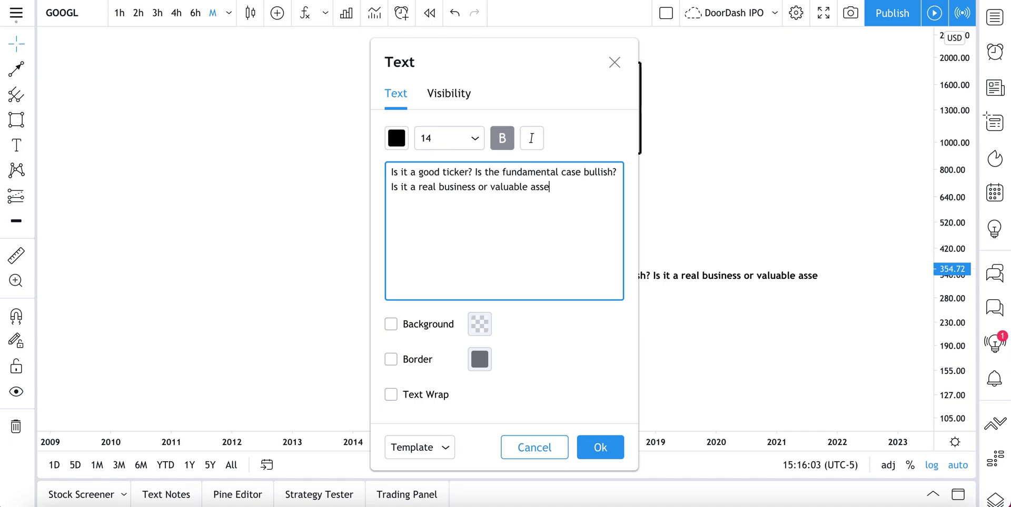
pyautogui.click(429, 396)
pyautogui.click(594, 446)
pyautogui.moveTo(495, 306); pyautogui.dragTo(542, 305)
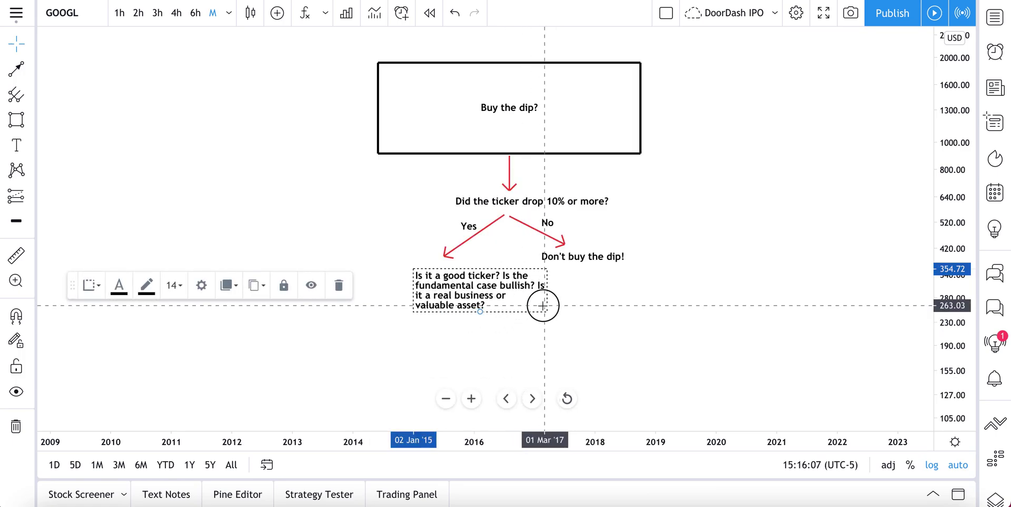
pyautogui.moveTo(466, 289); pyautogui.dragTo(427, 286)
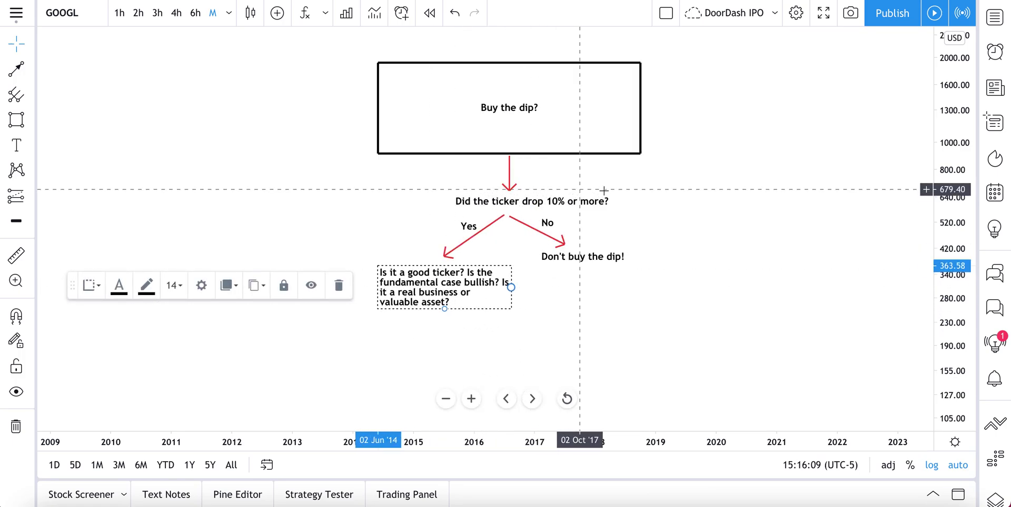
pyautogui.click(620, 218)
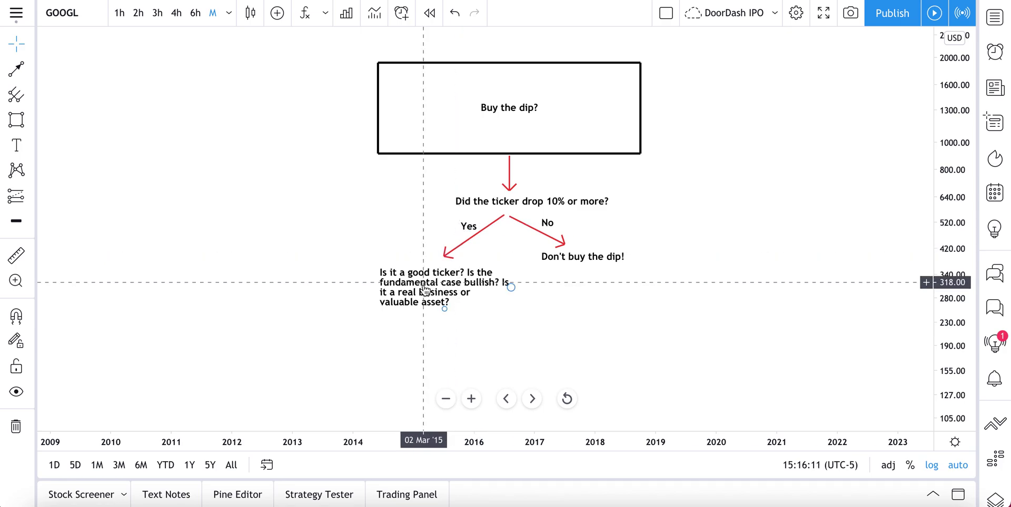
# Draw two arrows from below the note, one down-left and one down-right
pyautogui.click(16, 69)
pyautogui.click(403, 314)
pyautogui.click(348, 352)
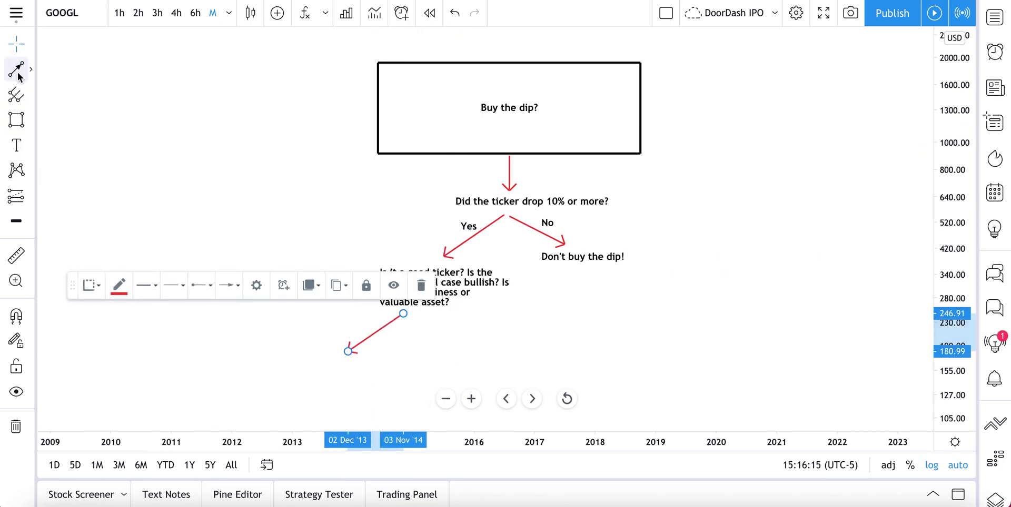
pyautogui.click(403, 314)
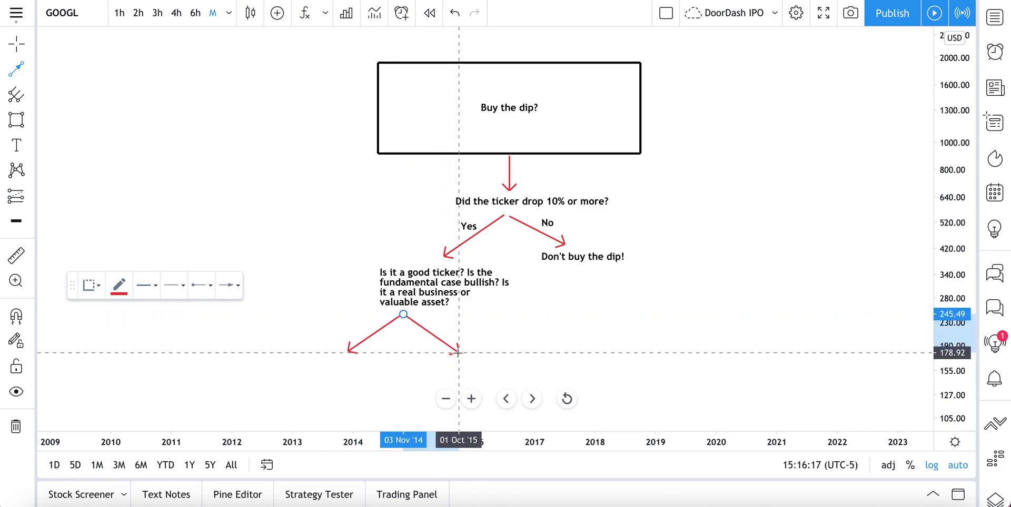
pyautogui.click(458, 352)
pyautogui.click(499, 337)
# Copy the Yes and No labels onto the new arrows and fine-tune arrow lengths and label positions
pyautogui.click(468, 226)
pyautogui.moveTo(469, 198); pyautogui.dragTo(368, 321)
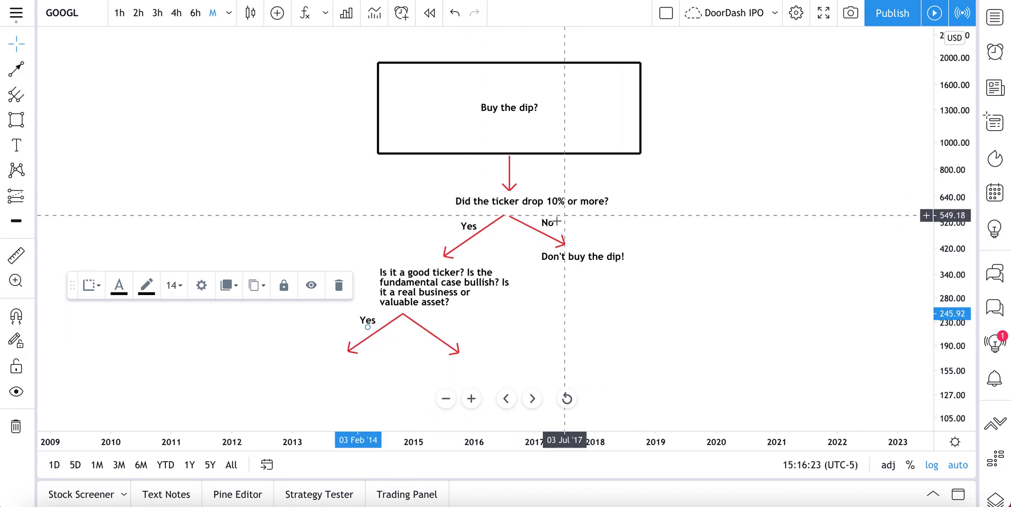
pyautogui.moveTo(547, 222); pyautogui.dragTo(450, 332)
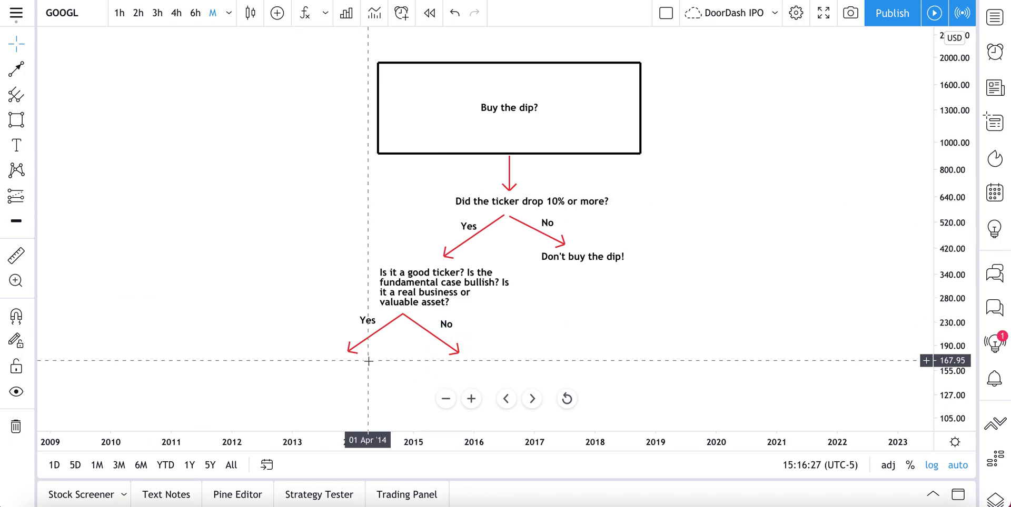
pyautogui.click(341, 362)
pyautogui.moveTo(341, 362); pyautogui.dragTo(337, 368)
pyautogui.moveTo(367, 322); pyautogui.dragTo(363, 333)
pyautogui.moveTo(445, 325); pyautogui.dragTo(469, 364)
pyautogui.click(459, 354)
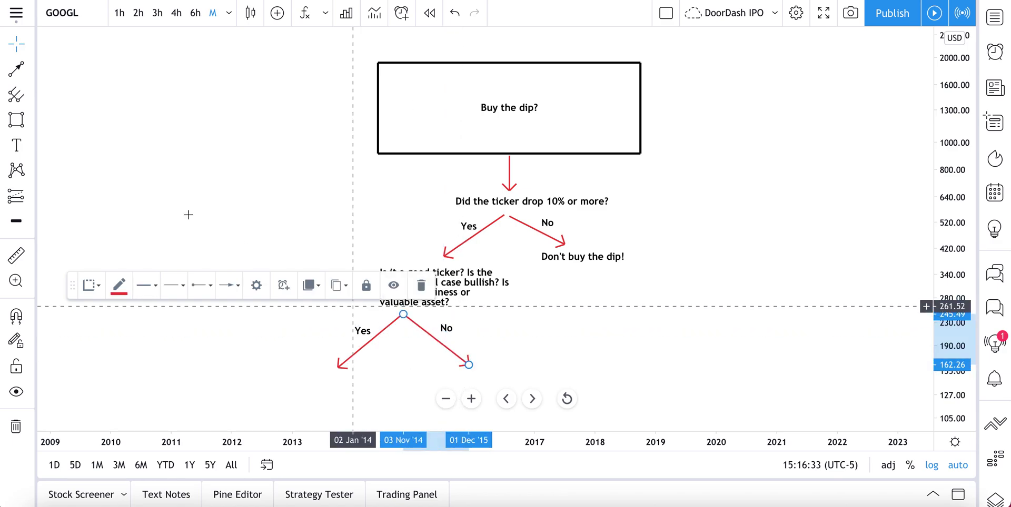
pyautogui.click(502, 299)
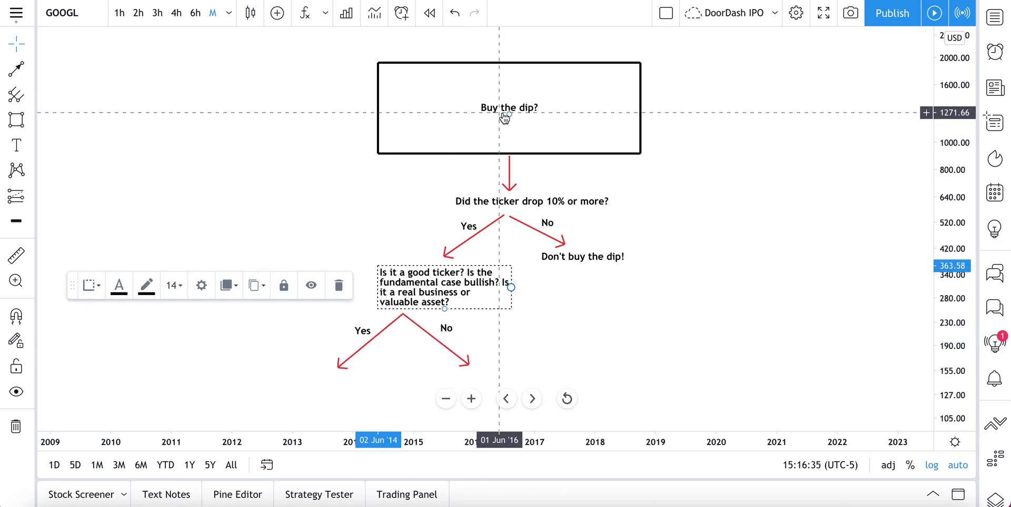
# Shift the question left, lengthen the upper No arrow, and realign its No label
pyautogui.moveTo(562, 201)
pyautogui.mouseDown()
pyautogui.moveTo(527, 202)
pyautogui.moveTo(541, 201)
pyautogui.mouseUp()
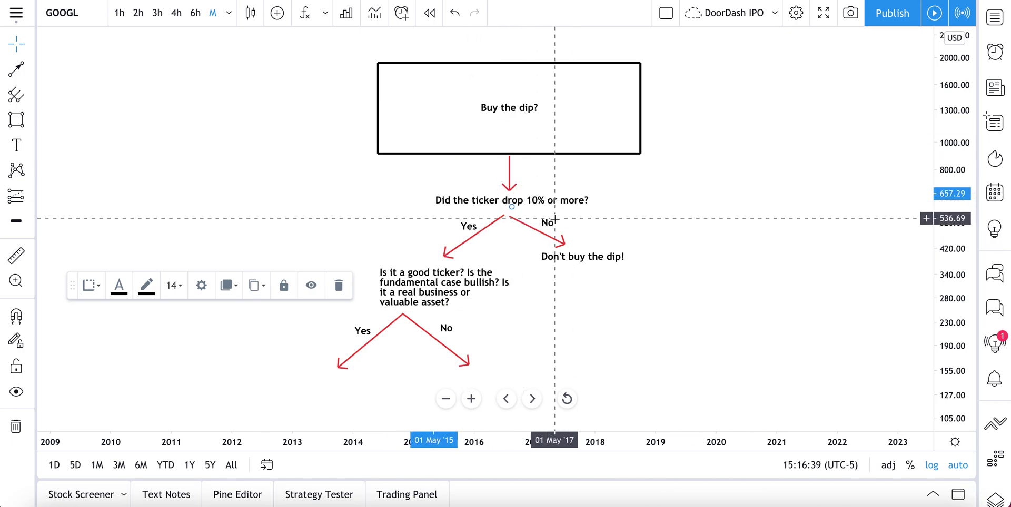
pyautogui.moveTo(565, 245); pyautogui.dragTo(626, 264)
pyautogui.click(593, 248)
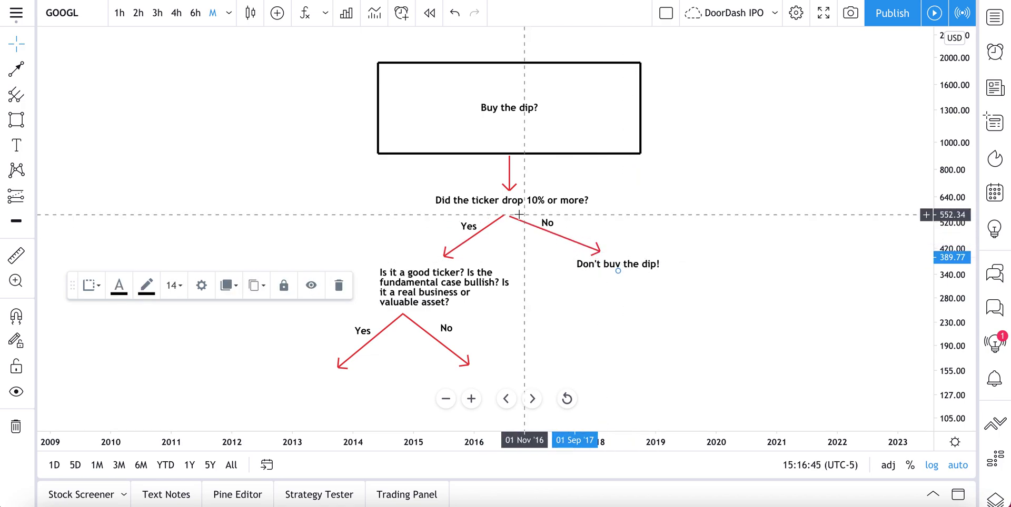
pyautogui.moveTo(547, 229); pyautogui.dragTo(562, 230)
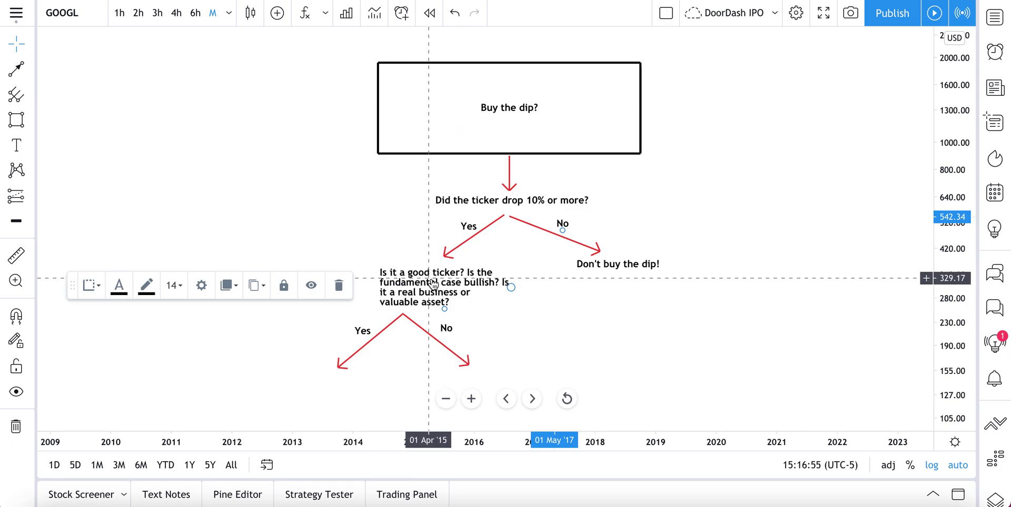
# Copy the 'Don't buy the dip!' outcome below the lower No arrow
pyautogui.click(639, 269)
pyautogui.moveTo(640, 271); pyautogui.dragTo(495, 384)
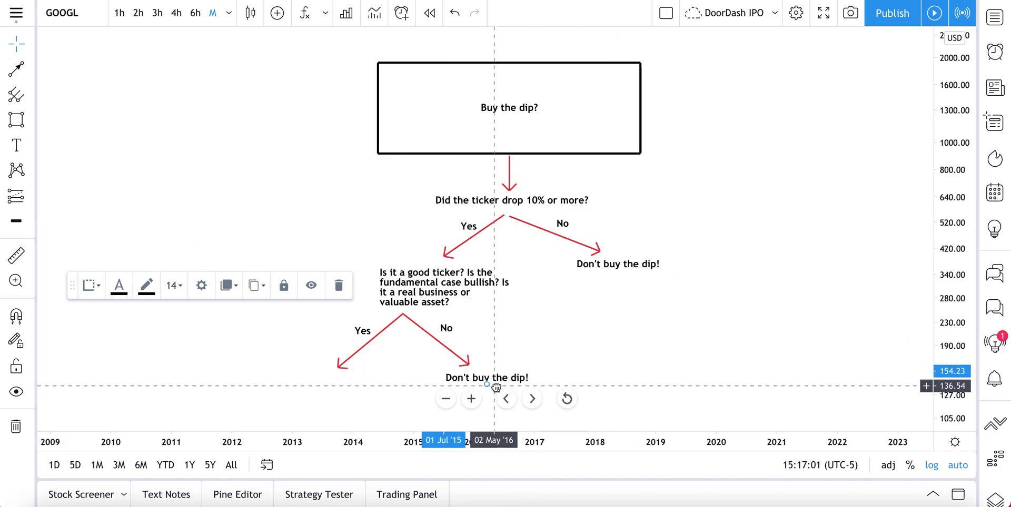
pyautogui.click(520, 334)
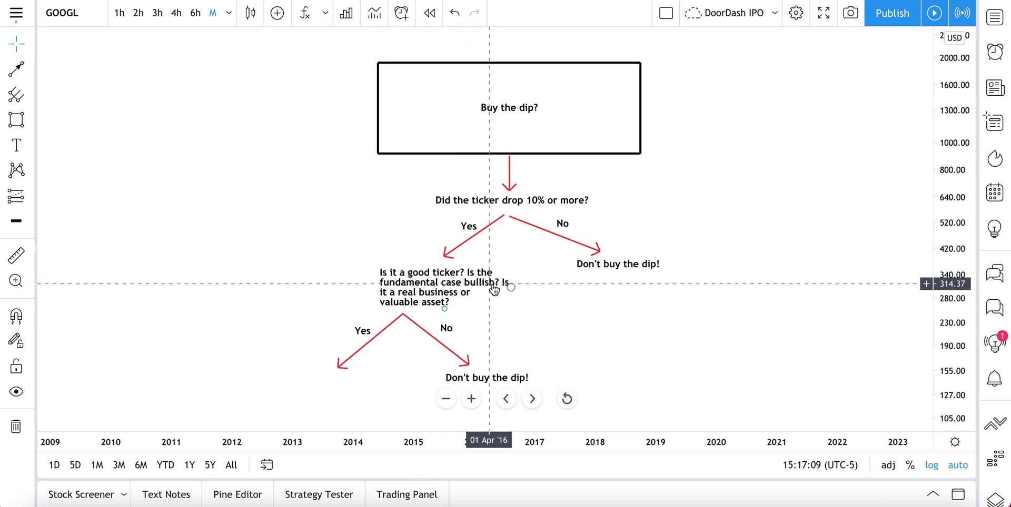
# Add a 'BTFD!' label at the tip of the lower Yes arrow
pyautogui.click(16, 145)
pyautogui.click(298, 379)
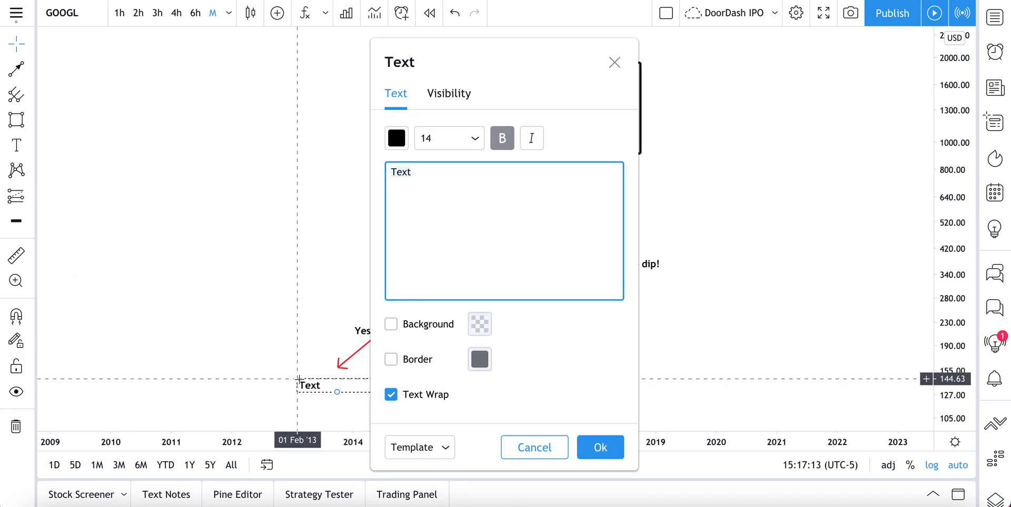
pyautogui.write('BTFD!')
pyautogui.click(600, 448)
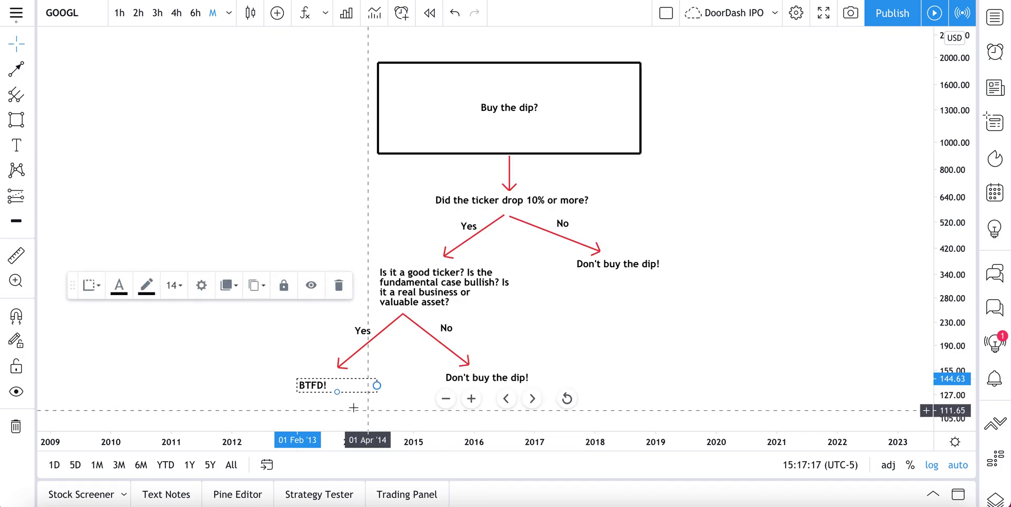
pyautogui.moveTo(312, 386); pyautogui.dragTo(312, 379)
pyautogui.click(262, 242)
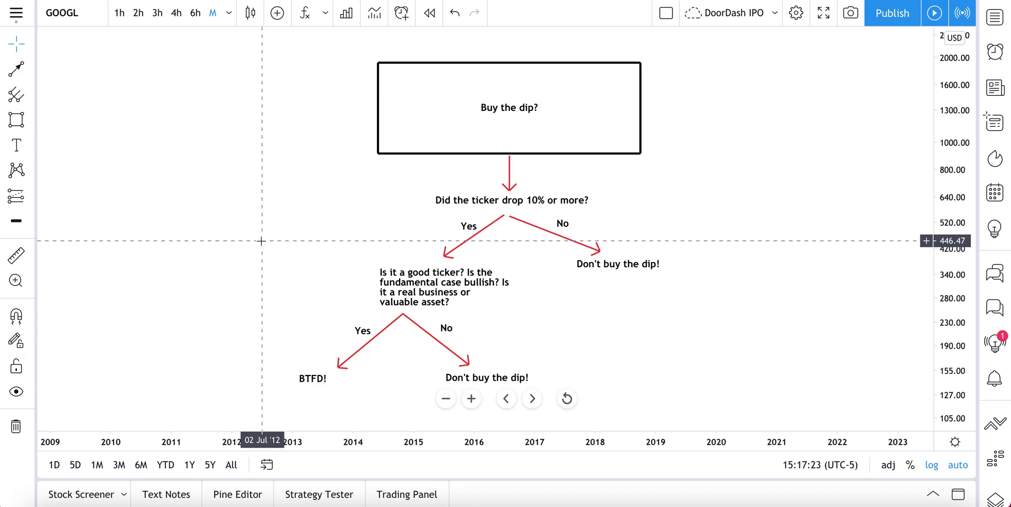
# Reopen Chart settings, keeping candle bodies, borders, wicks and the last price line hidden
pyautogui.rightClick(198, 93)
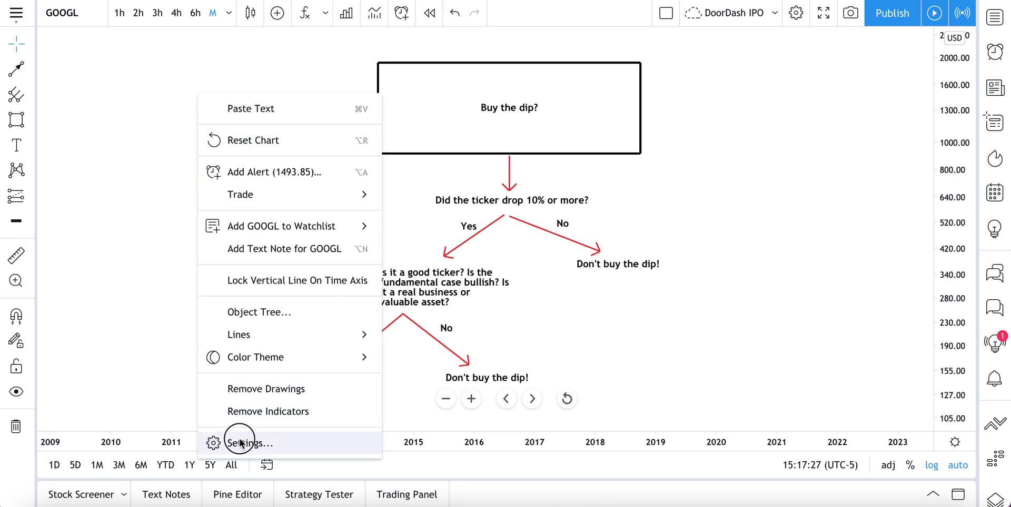
pyautogui.click(220, 443)
pyautogui.click(376, 84)
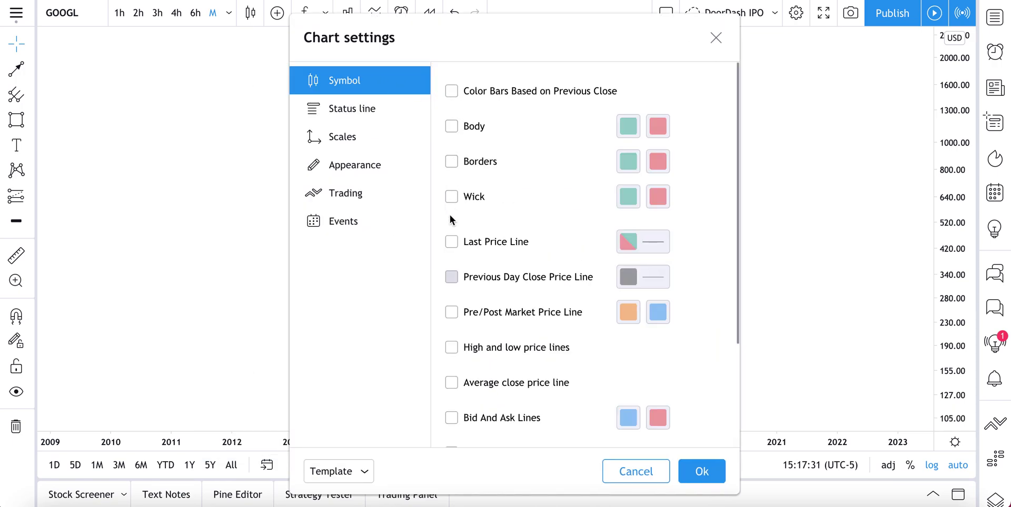
pyautogui.click(456, 130)
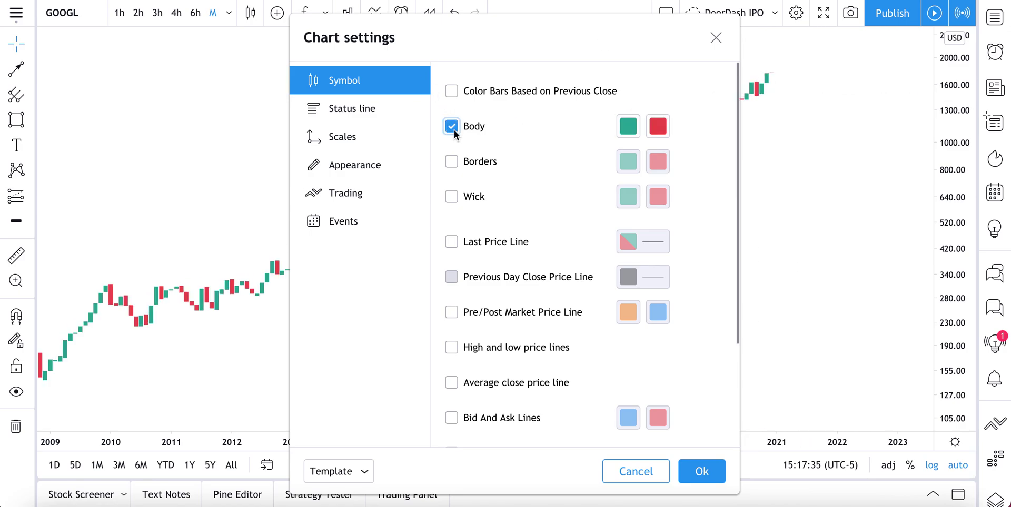
pyautogui.click(454, 130)
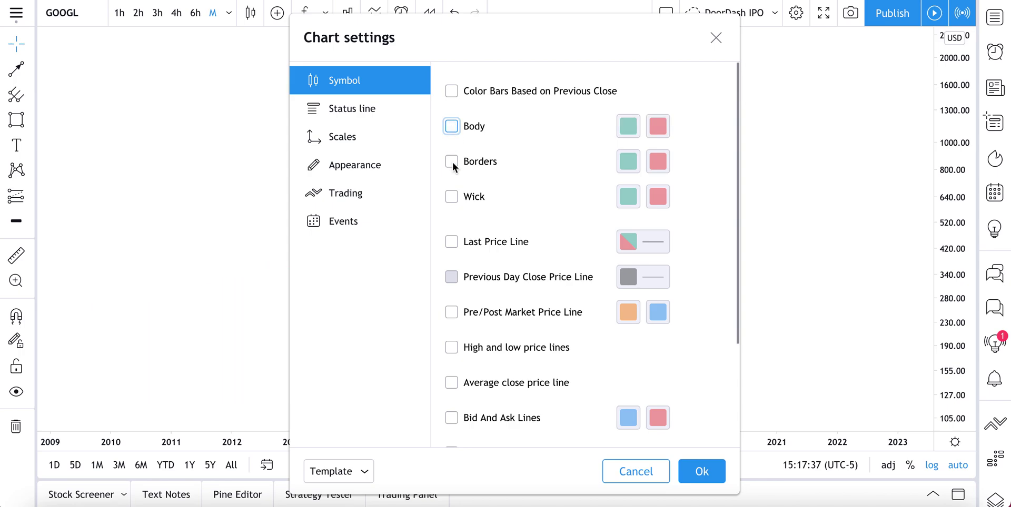
pyautogui.click(452, 163)
pyautogui.click(453, 163)
pyautogui.click(452, 197)
pyautogui.click(451, 198)
pyautogui.click(451, 243)
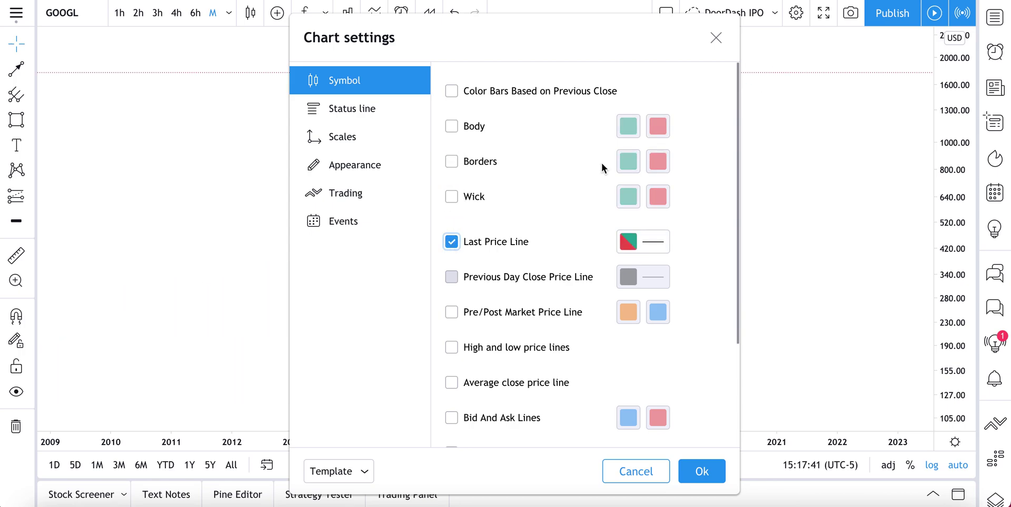
pyautogui.click(452, 242)
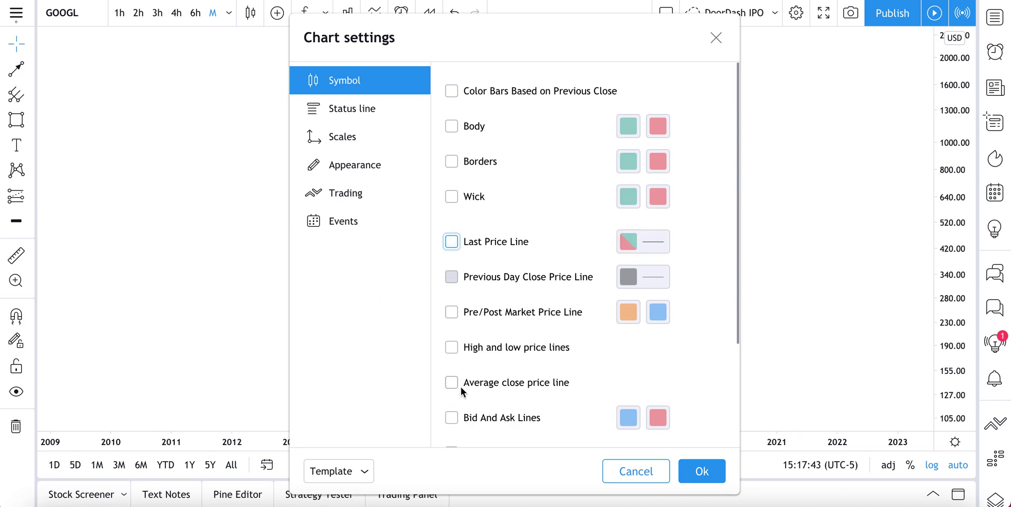
pyautogui.scroll(-3, 463, 326)
pyautogui.scroll(3, 473, 246)
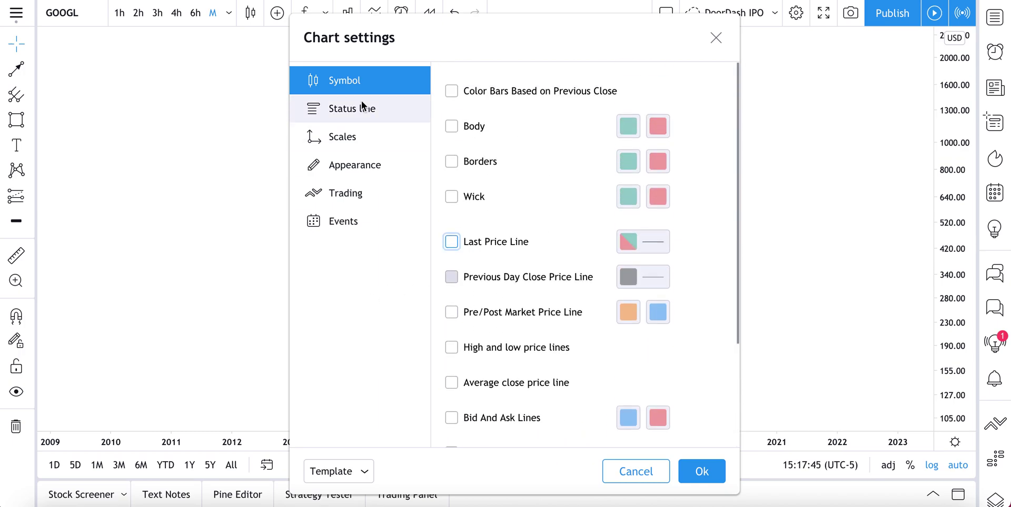
# Set the vertical grid lines' opacity to 0% under Appearance
pyautogui.click(361, 101)
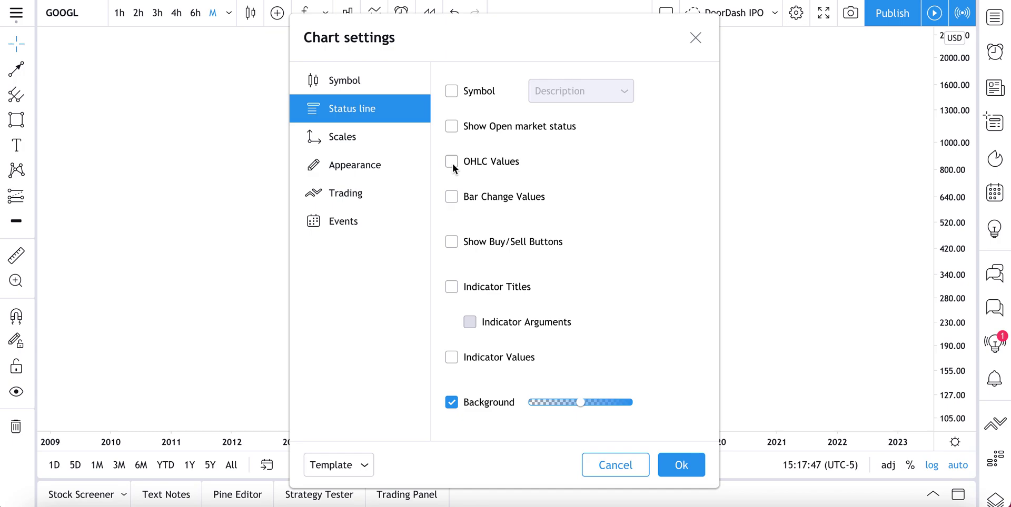
pyautogui.click(363, 140)
pyautogui.scroll(-2, 462, 291)
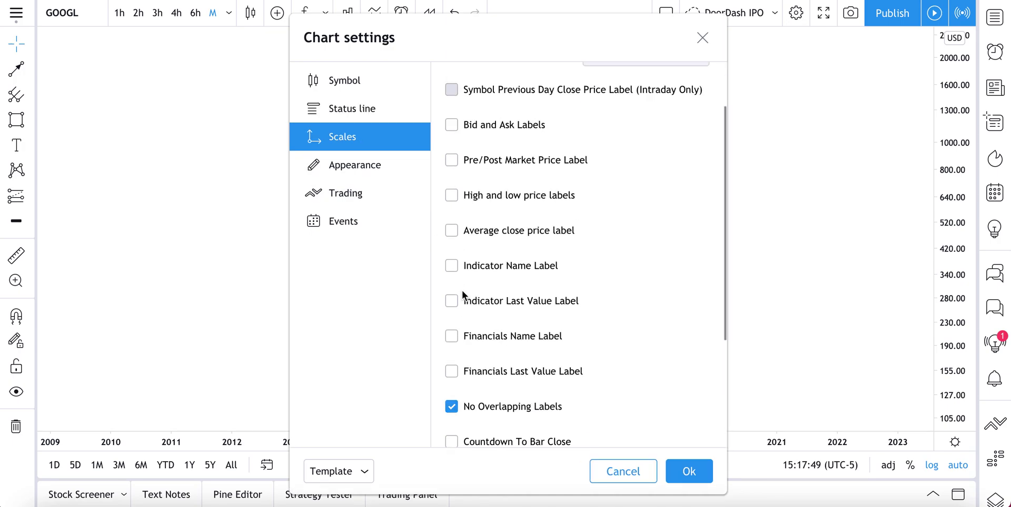
pyautogui.click(371, 168)
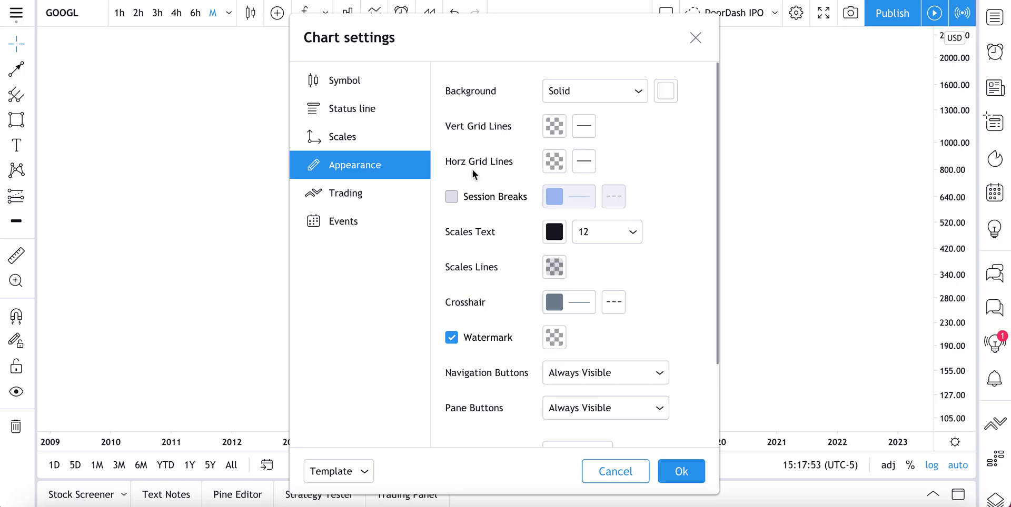
pyautogui.click(553, 162)
pyautogui.click(555, 126)
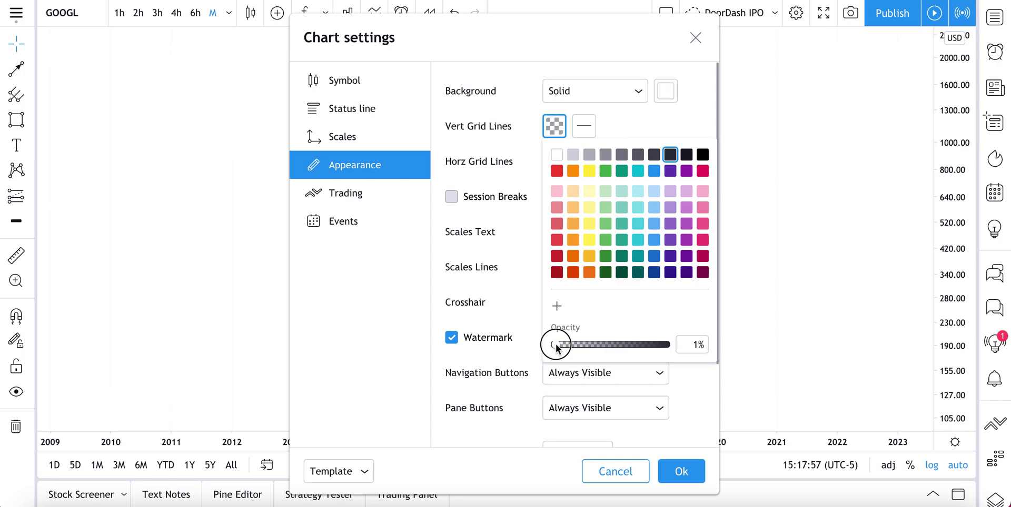
pyautogui.moveTo(556, 349); pyautogui.dragTo(531, 361)
pyautogui.click(555, 127)
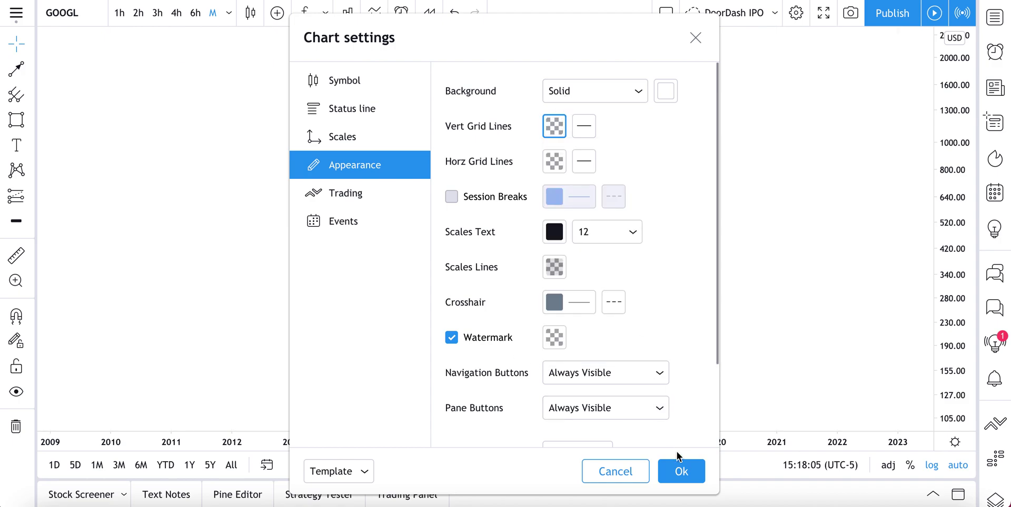
# Apply the chart settings and add an 'Observations' text label at the chart's top left
pyautogui.click(680, 470)
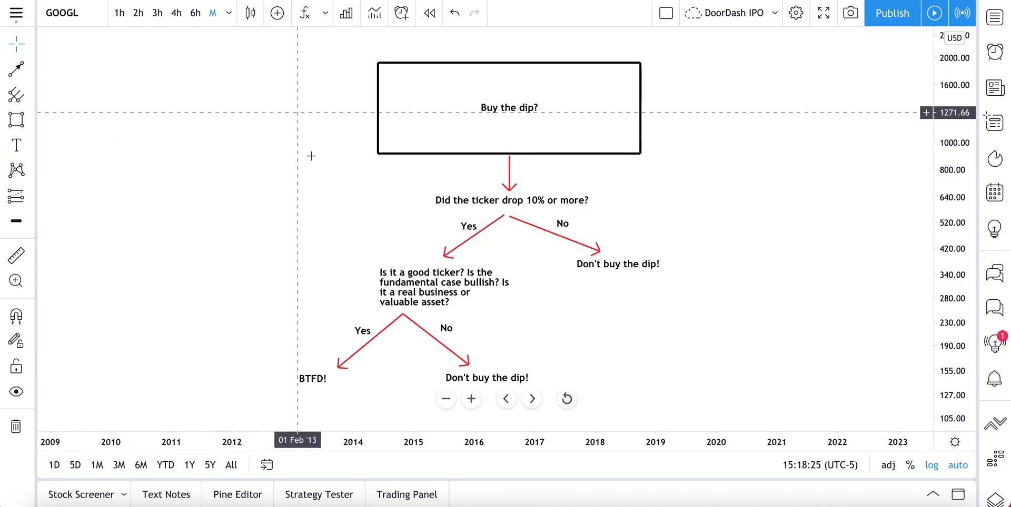
pyautogui.click(26, 146)
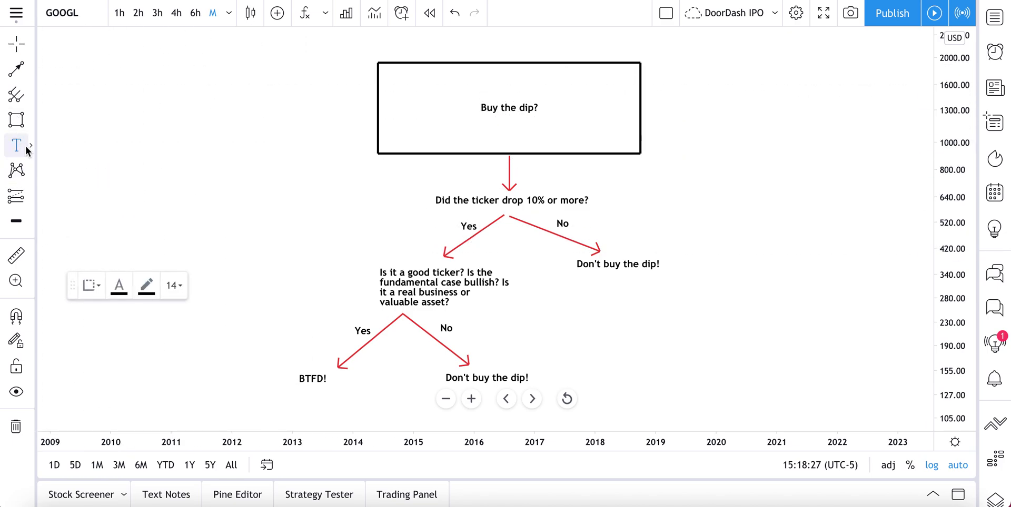
pyautogui.click(90, 101)
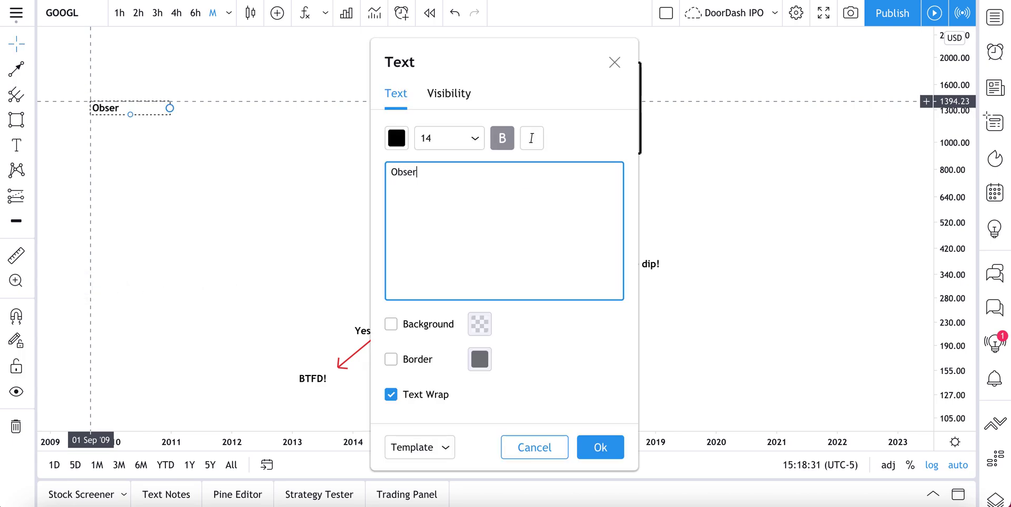
pyautogui.click(600, 448)
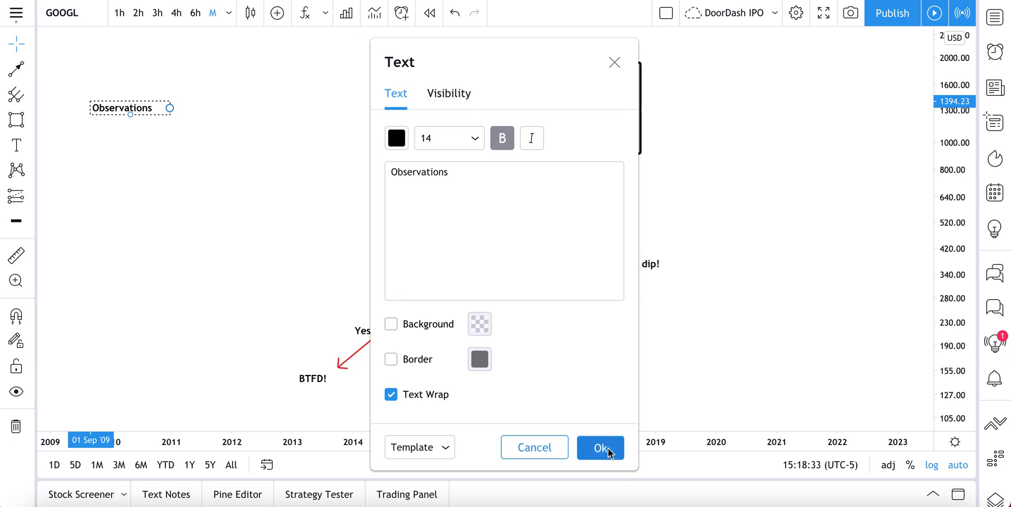
pyautogui.click(16, 126)
# Draw a tall rectangle below the Observations label and open its text settings, leaving alignment unchanged
pyautogui.moveTo(70, 129); pyautogui.dragTo(223, 358)
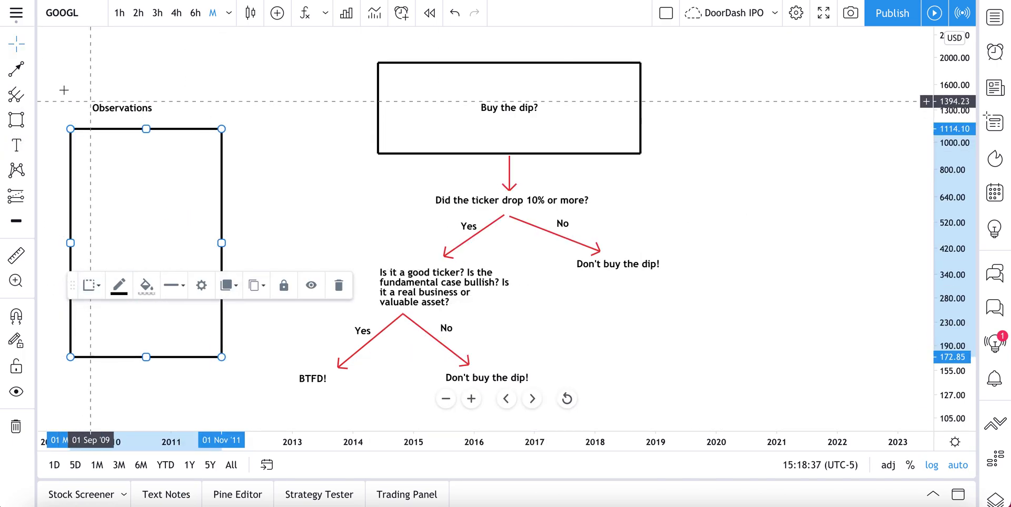
pyautogui.doubleClick(71, 218)
pyautogui.click(441, 170)
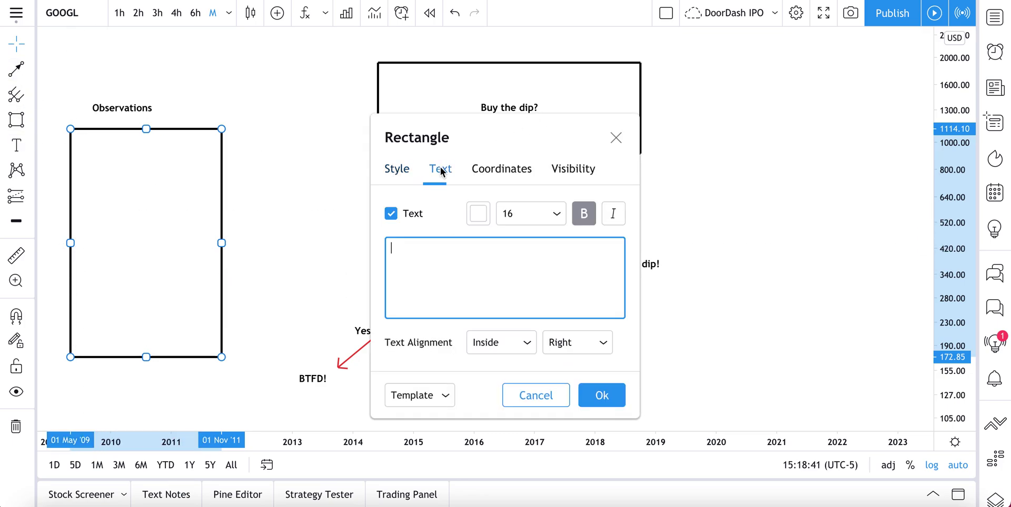
pyautogui.click(498, 346)
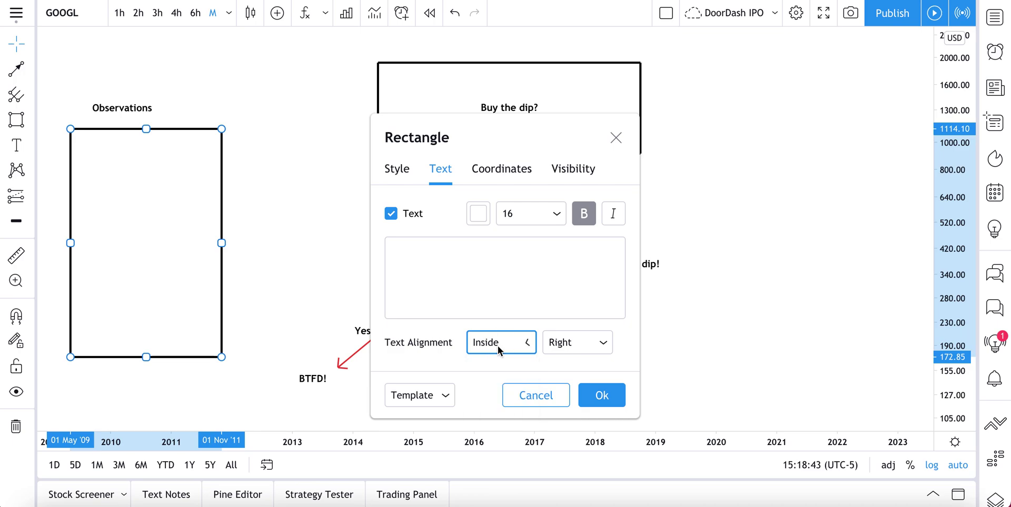
pyautogui.click(571, 345)
pyautogui.click(482, 307)
pyautogui.click(489, 344)
pyautogui.click(486, 280)
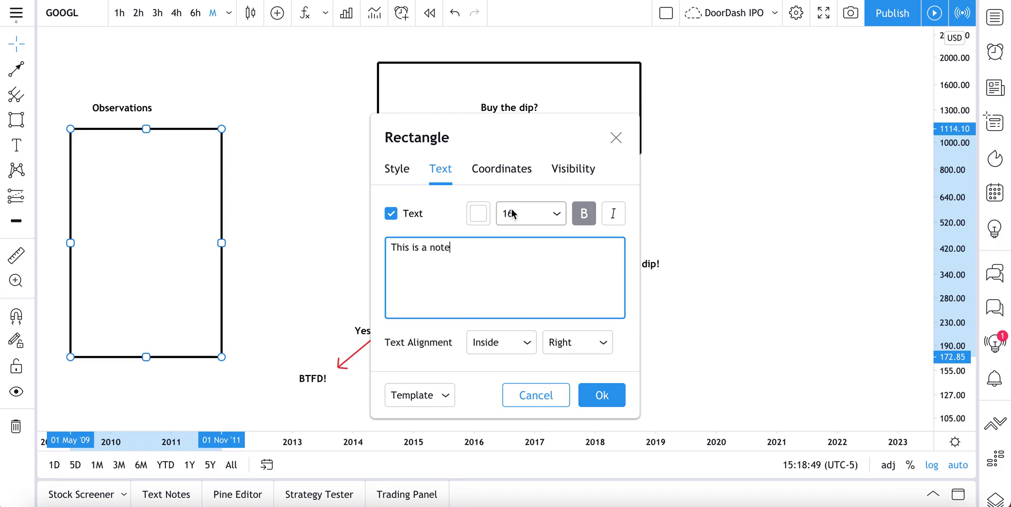
# Make the note text black and add '. And we will share some insights in here going forward'
pyautogui.click(477, 216)
pyautogui.click(626, 243)
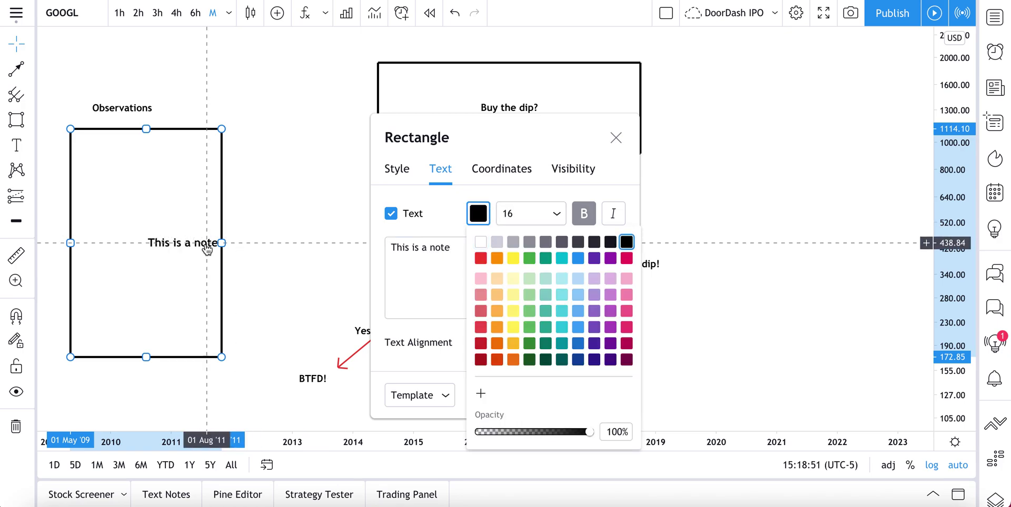
pyautogui.click(402, 256)
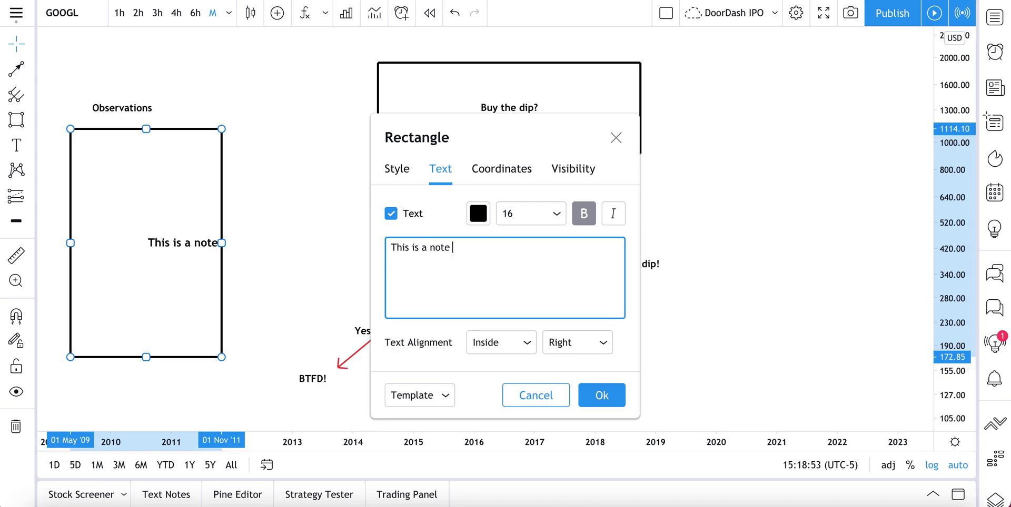
pyautogui.write('. And we will share some insights in')
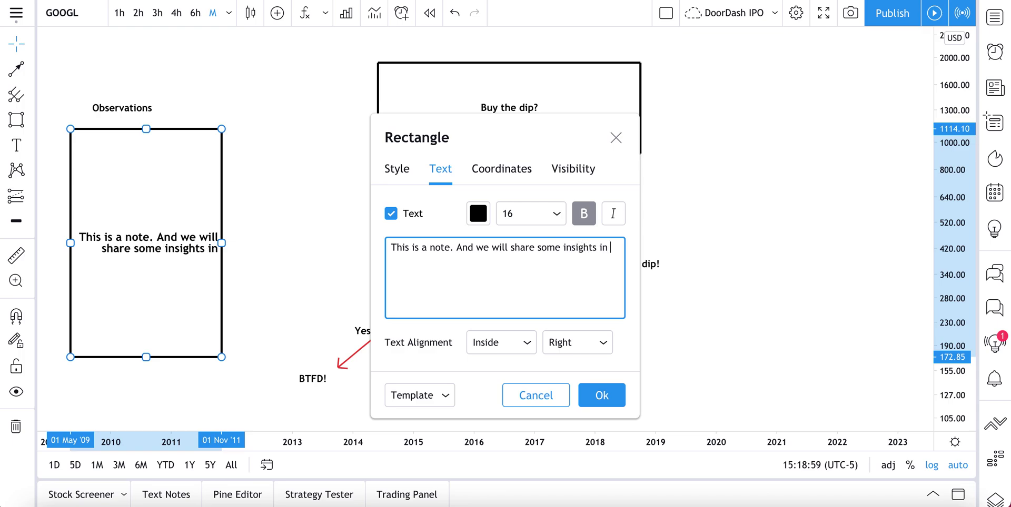